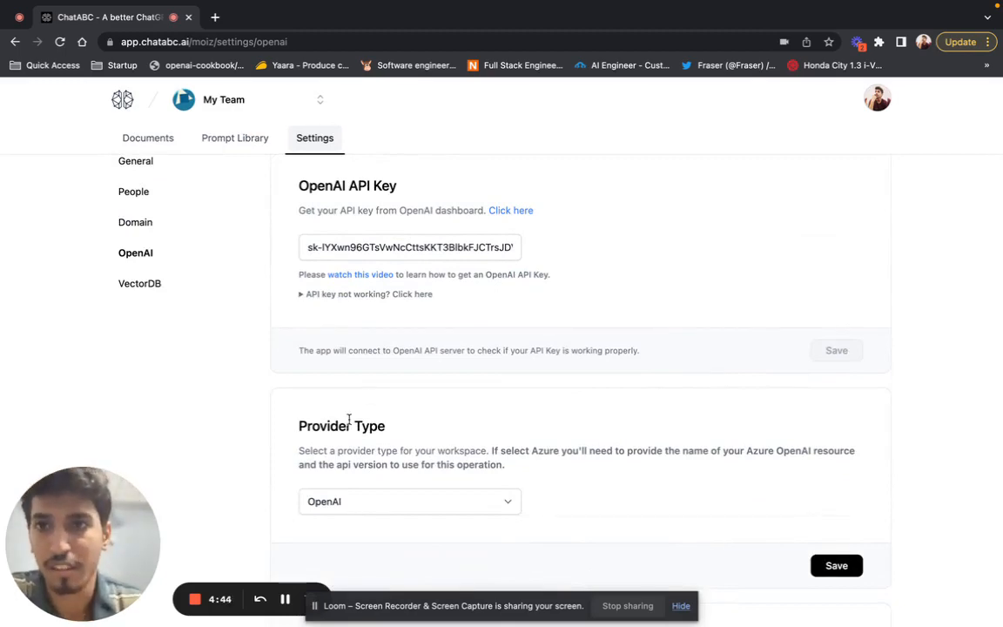
# Switch to the Microsoft Azure portal, search for openai, and open the Azure OpenAI service
pyautogui.hotkey('ctrl', 'Left')
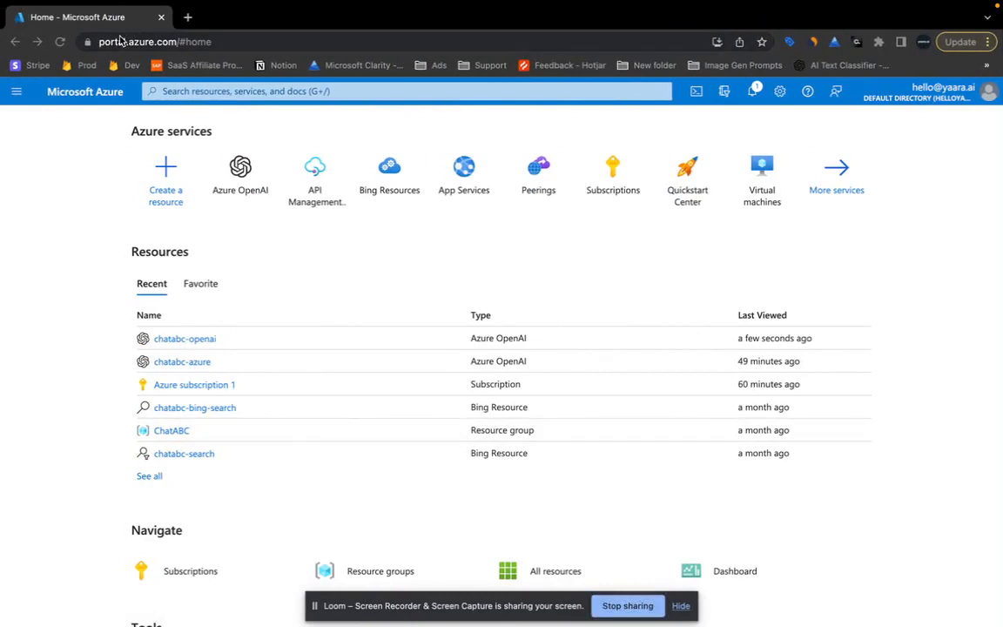
pyautogui.moveTo(120, 41); pyautogui.dragTo(209, 41)
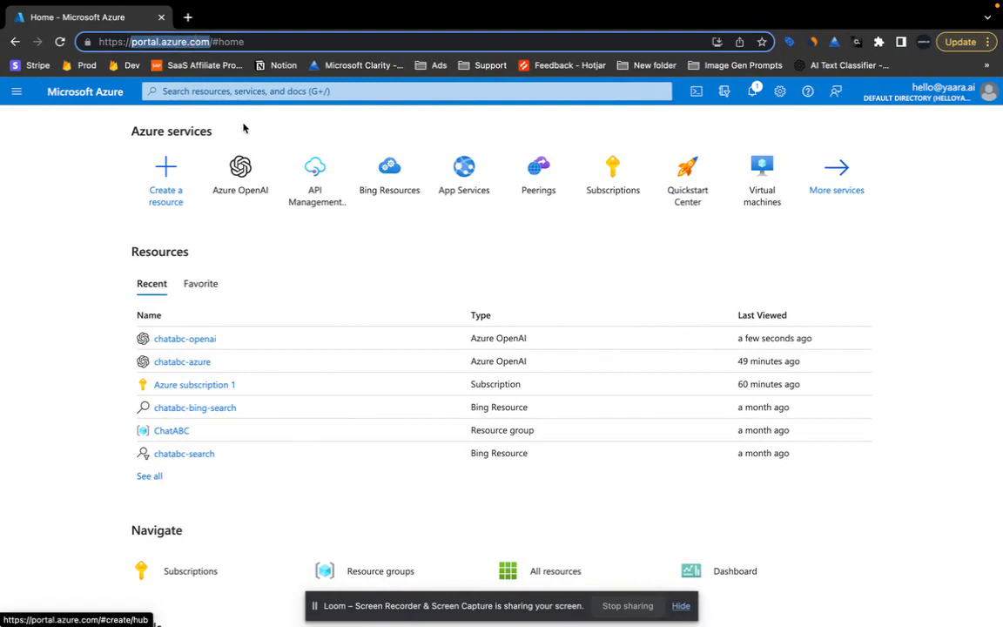
pyautogui.click(235, 90)
pyautogui.write('opena')
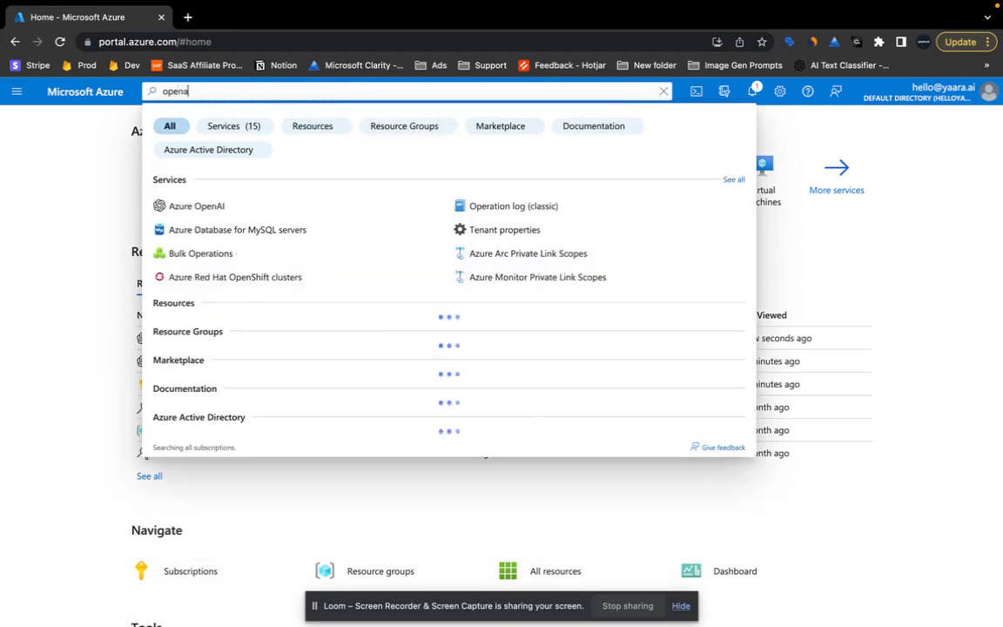
pyautogui.write('i')
pyautogui.click(81, 246)
pyautogui.click(249, 170)
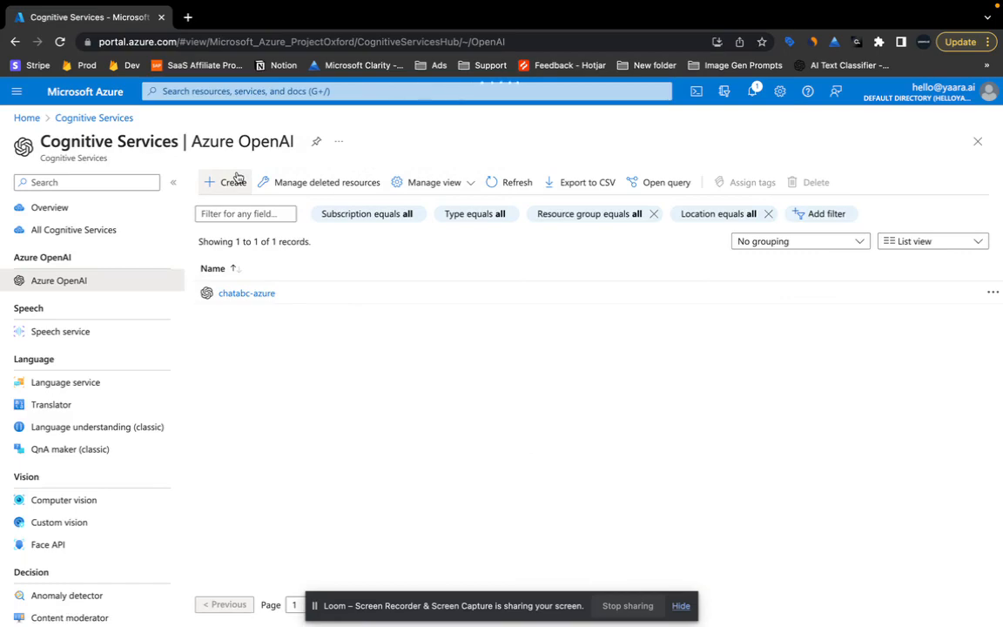
# Start creating an Azure OpenAI resource and assign it to the ChatABC resource group
pyautogui.click(235, 180)
pyautogui.click(230, 357)
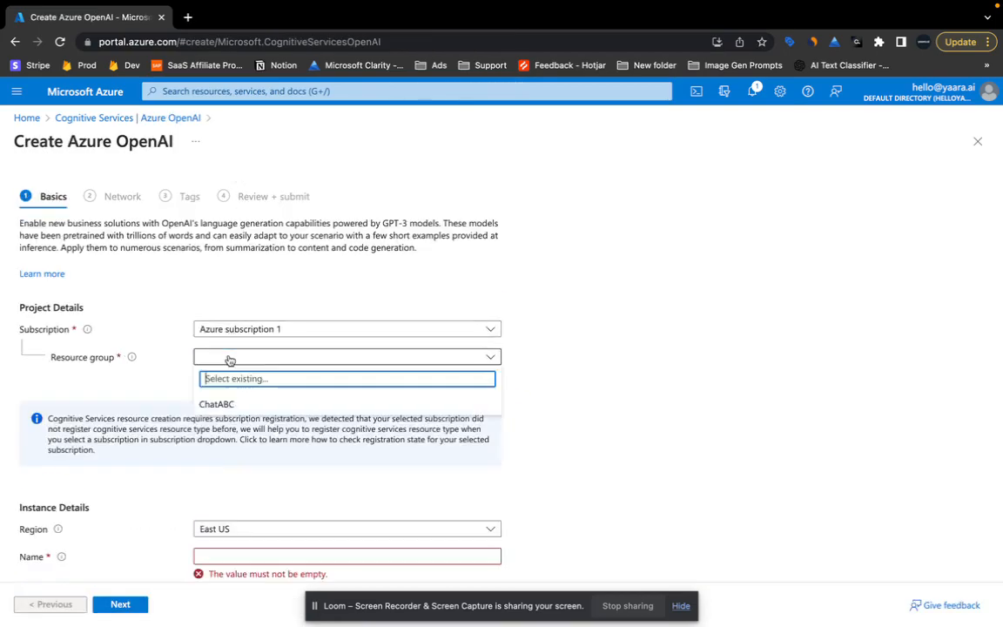
pyautogui.click(216, 404)
pyautogui.scroll(-3, 237, 405)
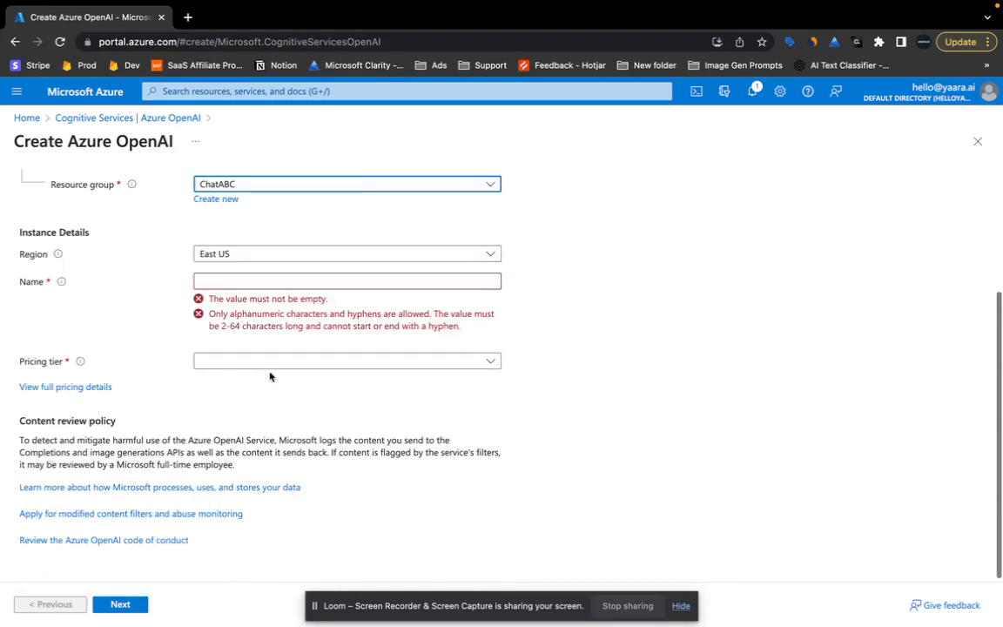
# Name the new resource openai-chatabc and choose the Standard S0 pricing tier
pyautogui.click(299, 279)
pyautogui.scroll(1, 297, 278)
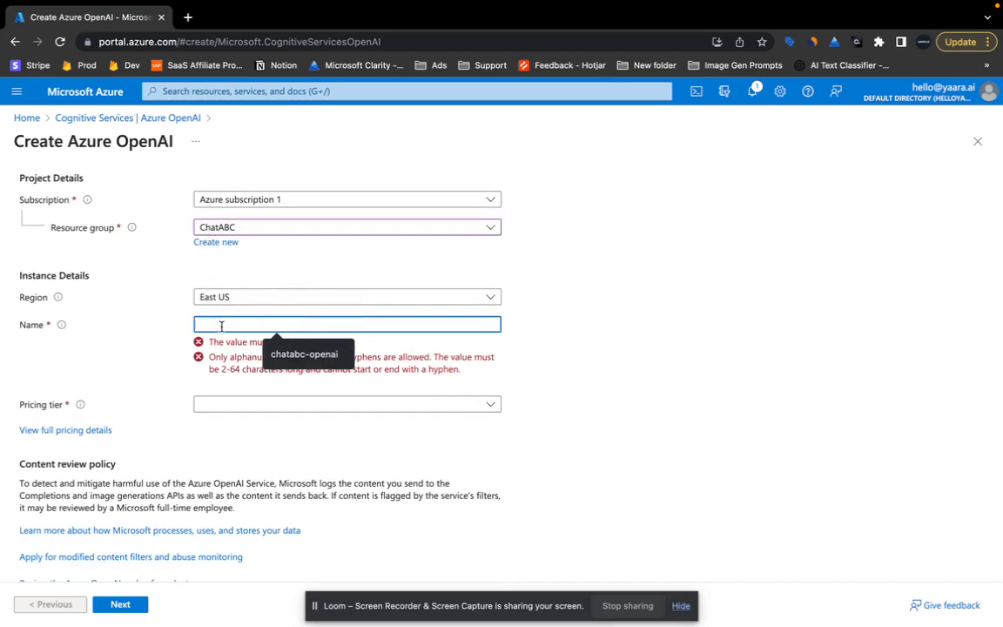
pyautogui.write('chatabc-openai')
pyautogui.press('BackSpace')
pyautogui.write('ai')
pyautogui.press('super+a')
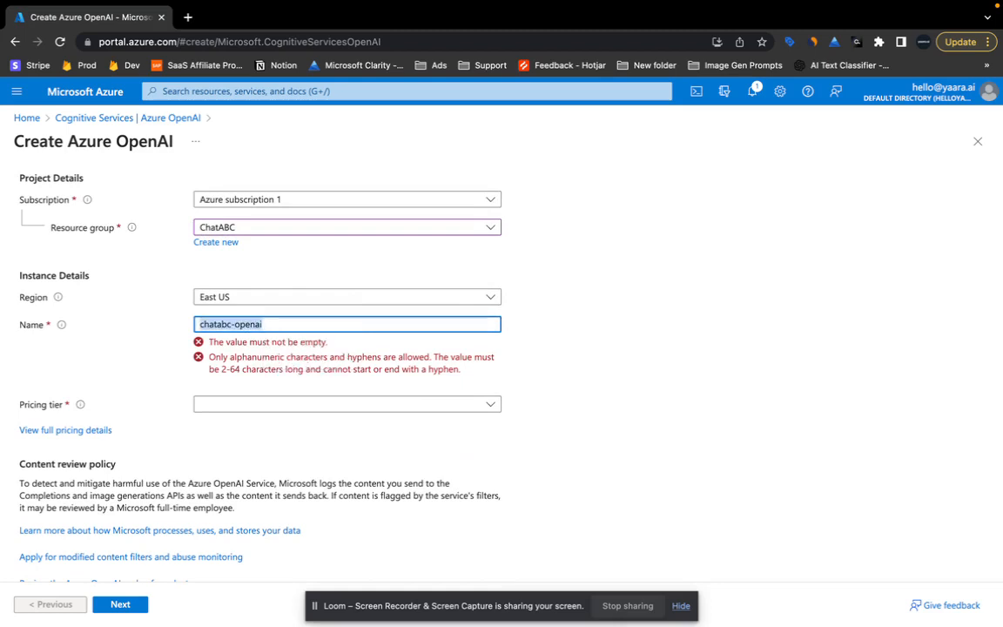
pyautogui.write('openai-chatab')
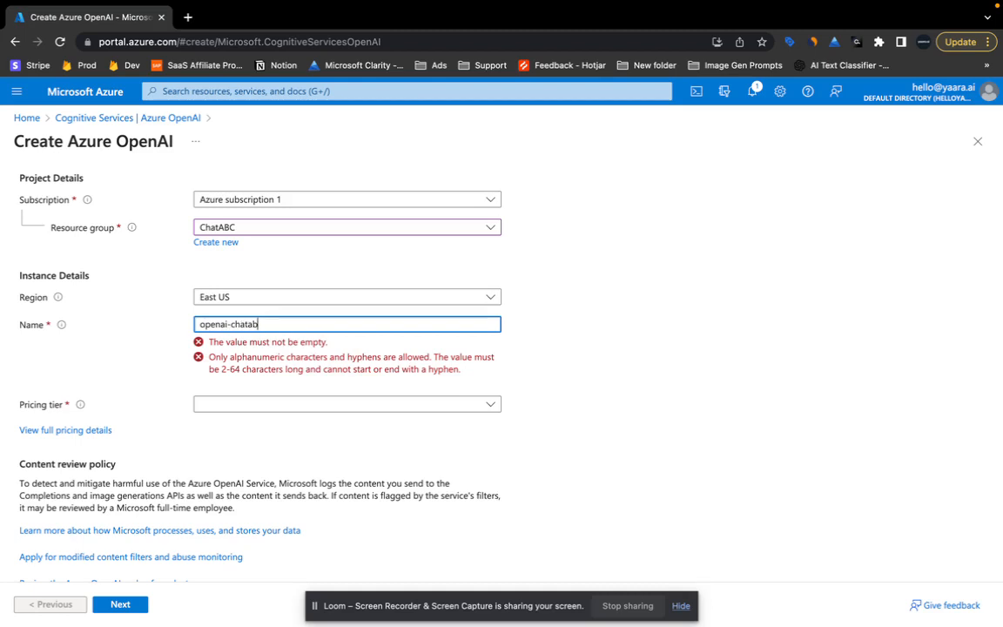
pyautogui.write('c')
pyautogui.click(262, 364)
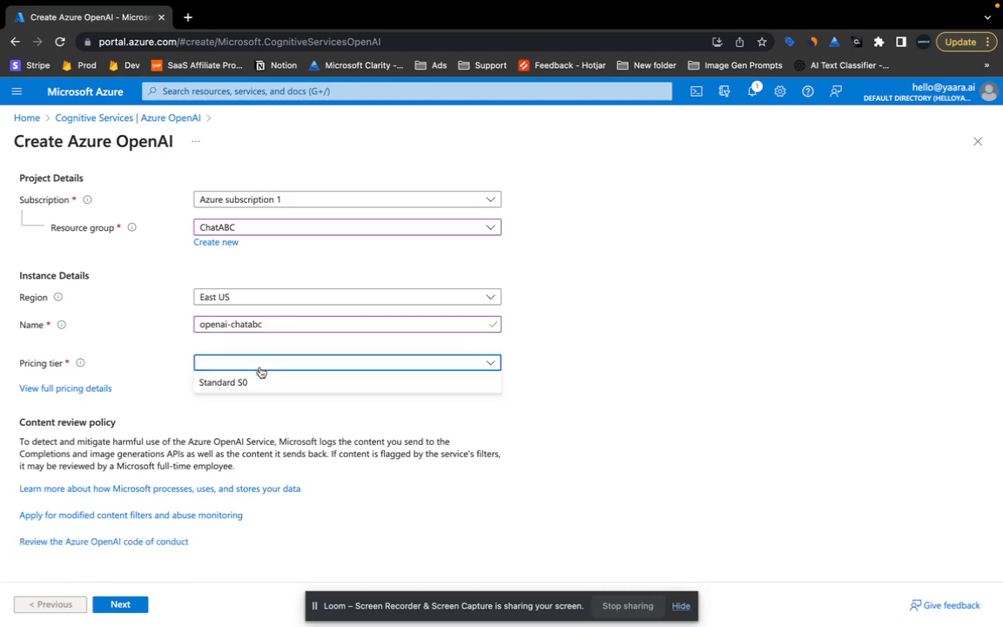
pyautogui.click(253, 383)
pyautogui.scroll(-1, 253, 387)
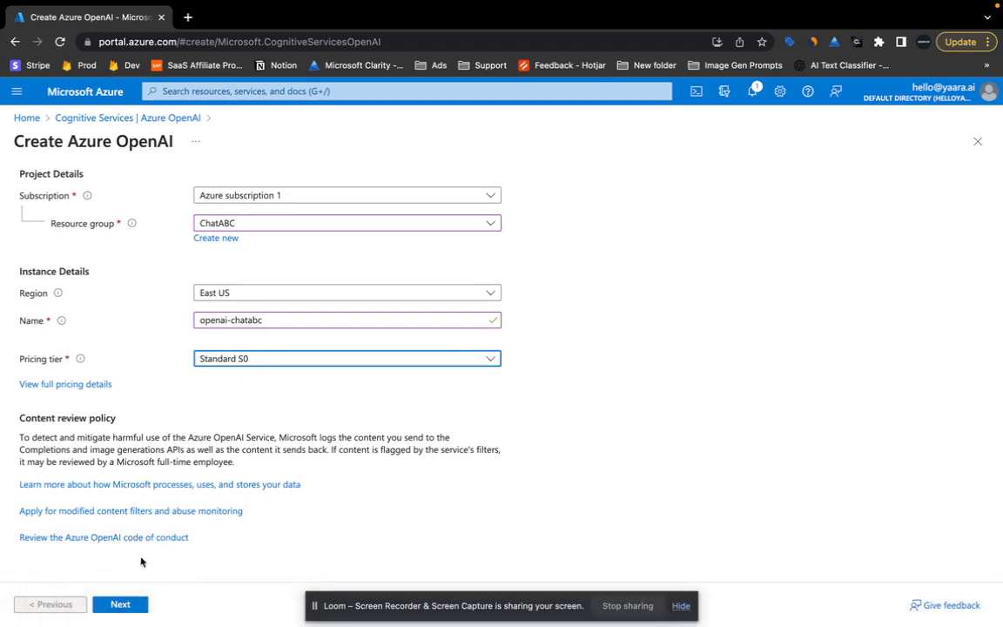
# Accept the default network and tag settings, and create the Azure OpenAI resource
pyautogui.click(122, 604)
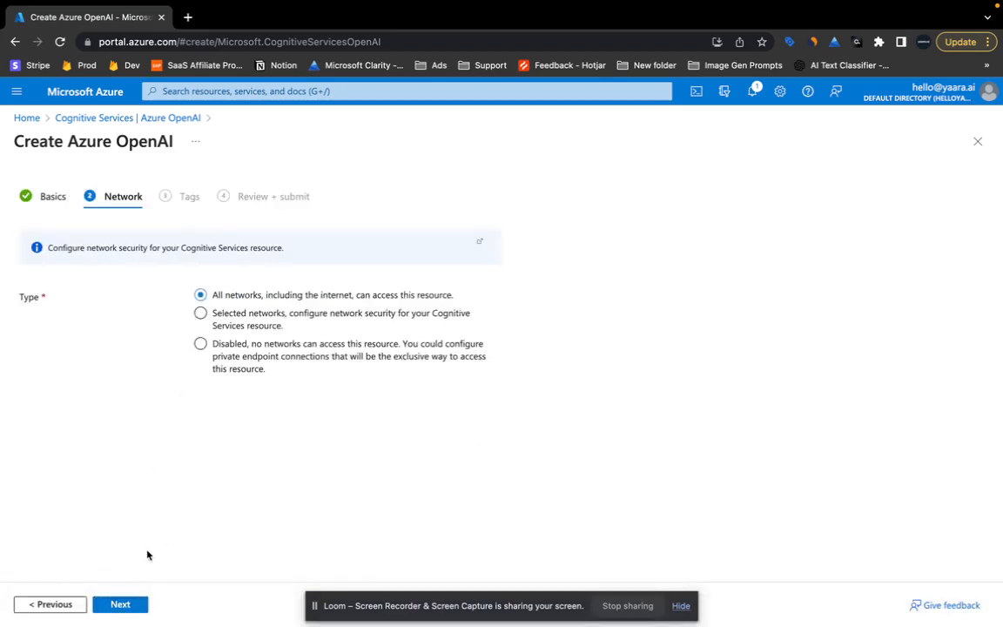
pyautogui.click(130, 604)
pyautogui.click(130, 604)
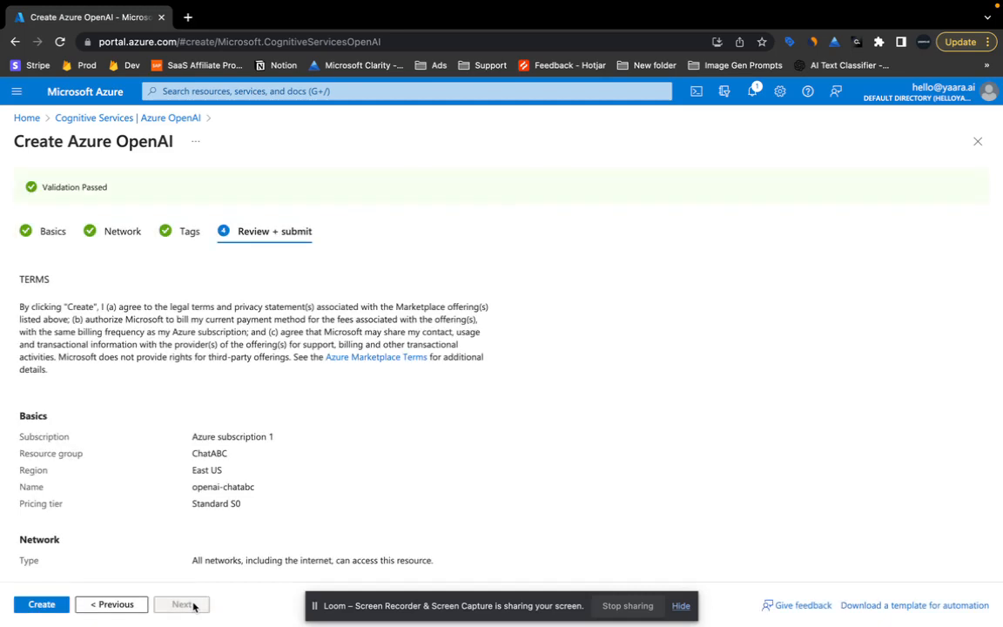
pyautogui.click(35, 603)
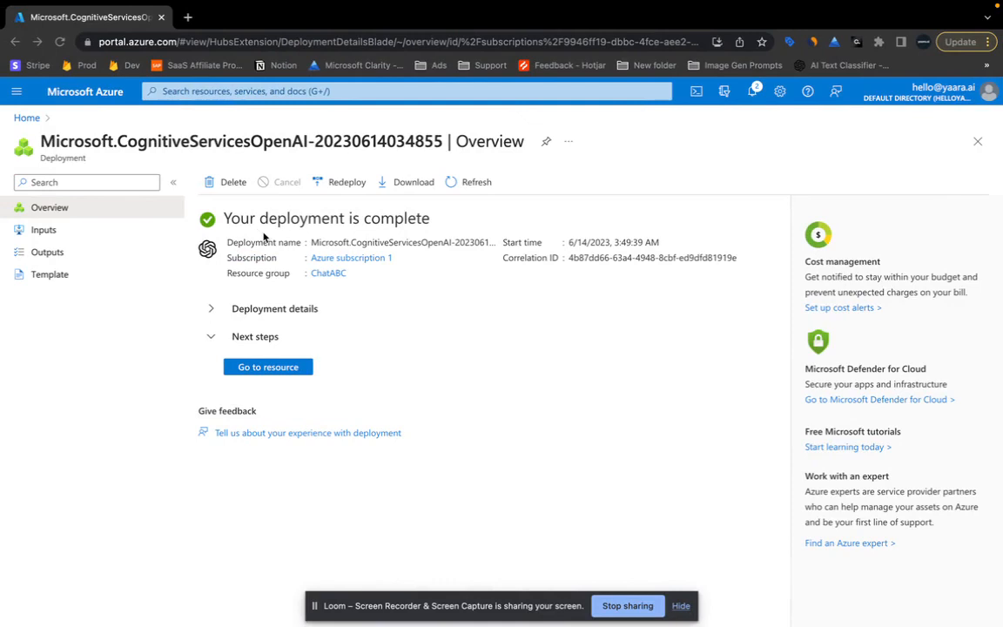
# Go to the new resource and open its model deployments in Azure AI Studio
pyautogui.click(268, 367)
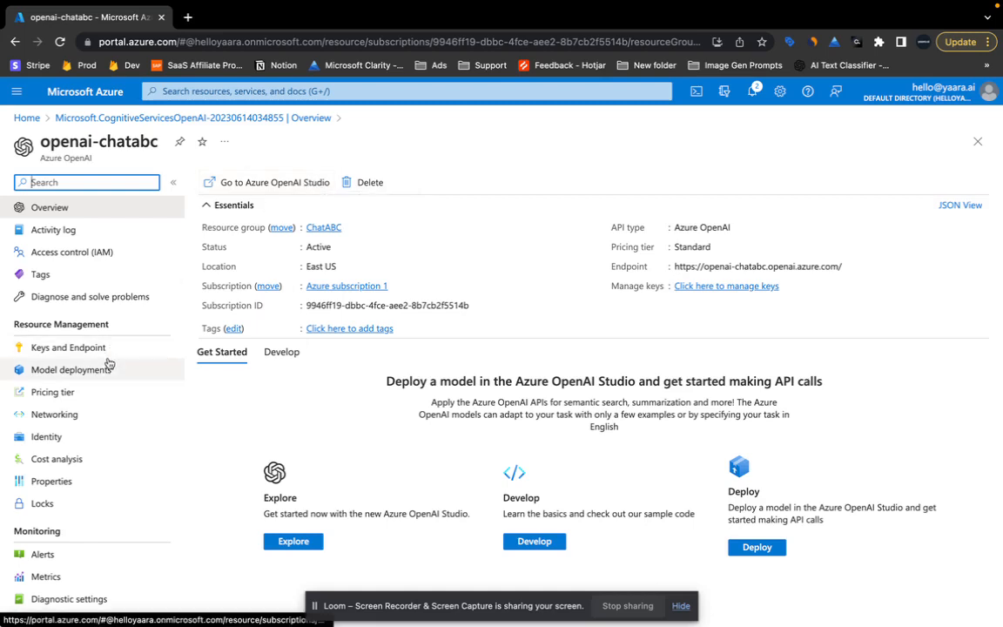
pyautogui.click(107, 372)
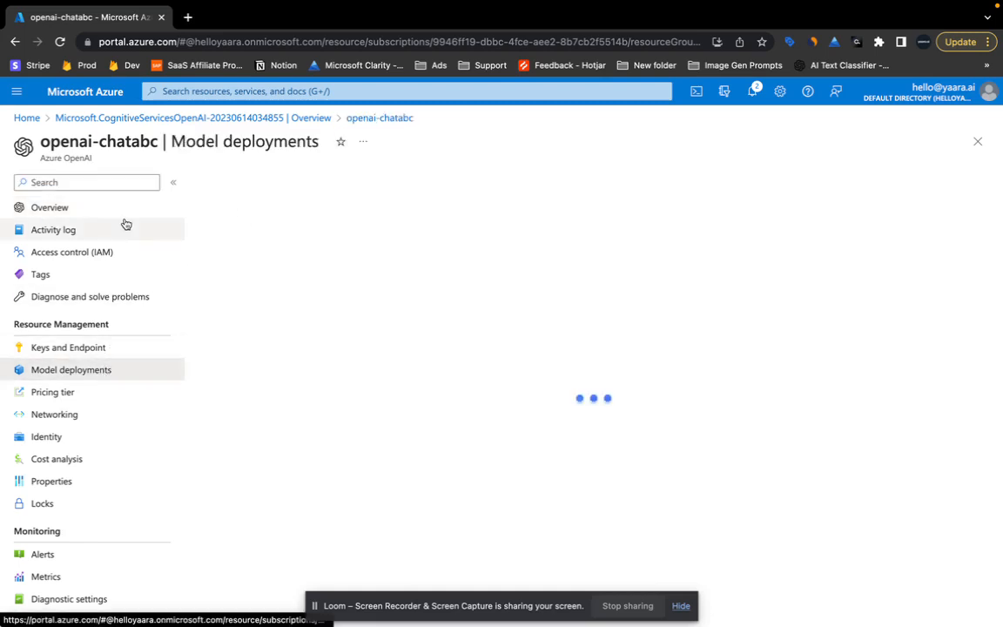
pyautogui.click(247, 252)
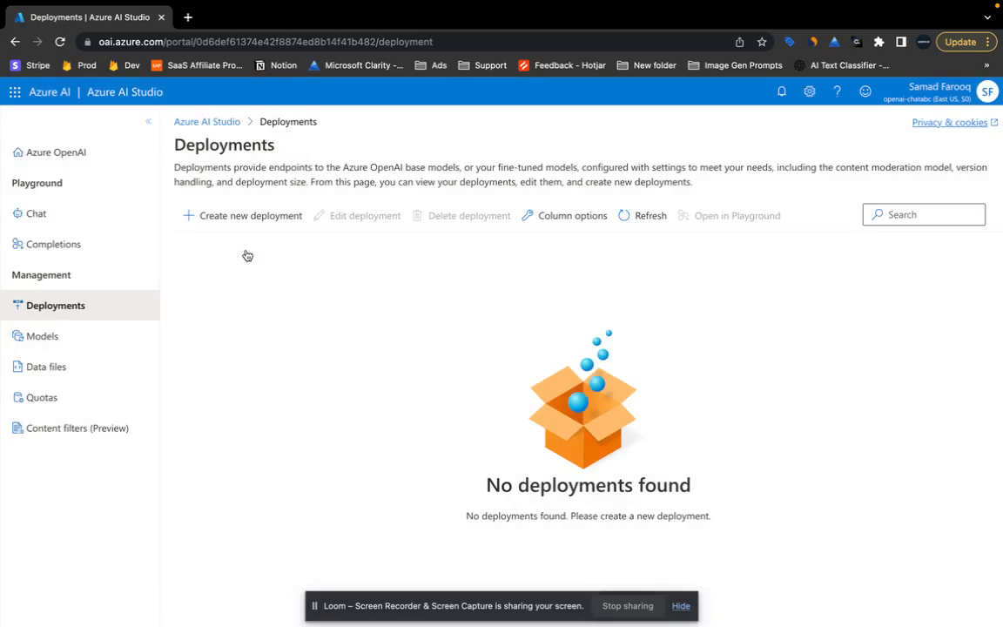
# Start a new deployment and select gpt-35-turbo as its model
pyautogui.click(265, 218)
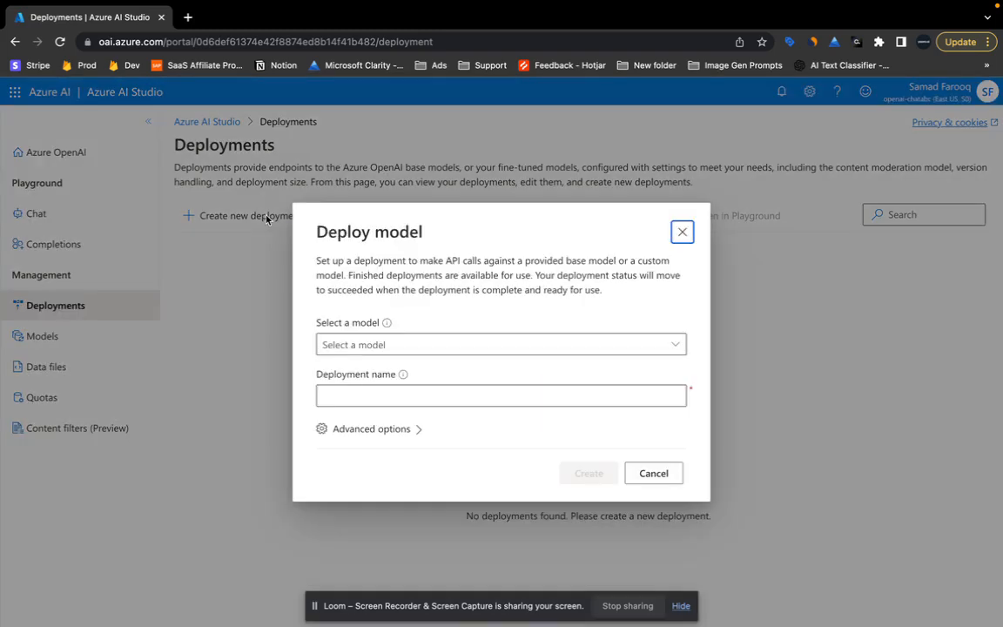
pyautogui.click(354, 343)
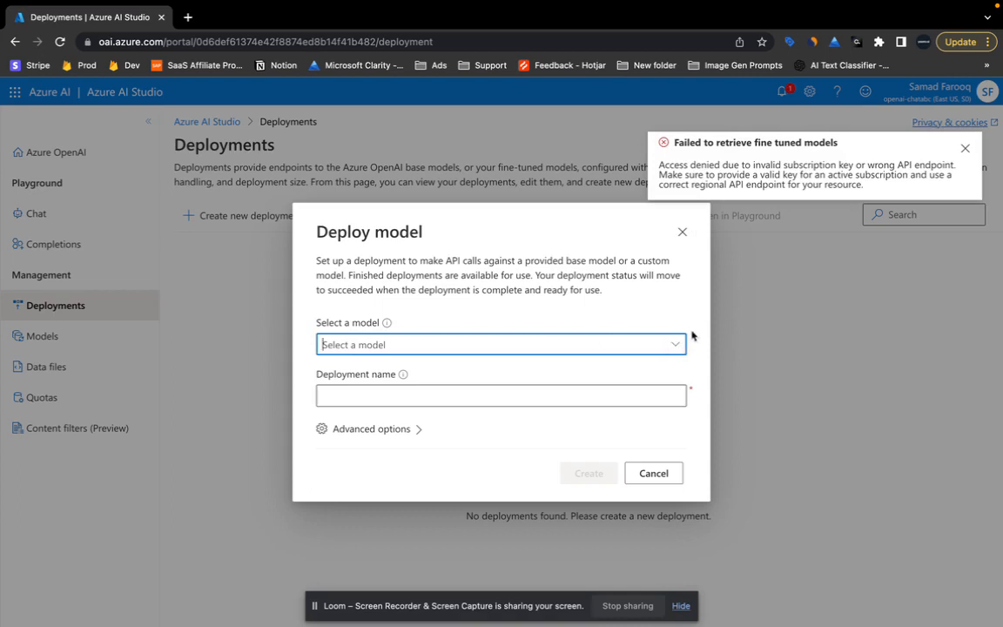
pyautogui.click(675, 344)
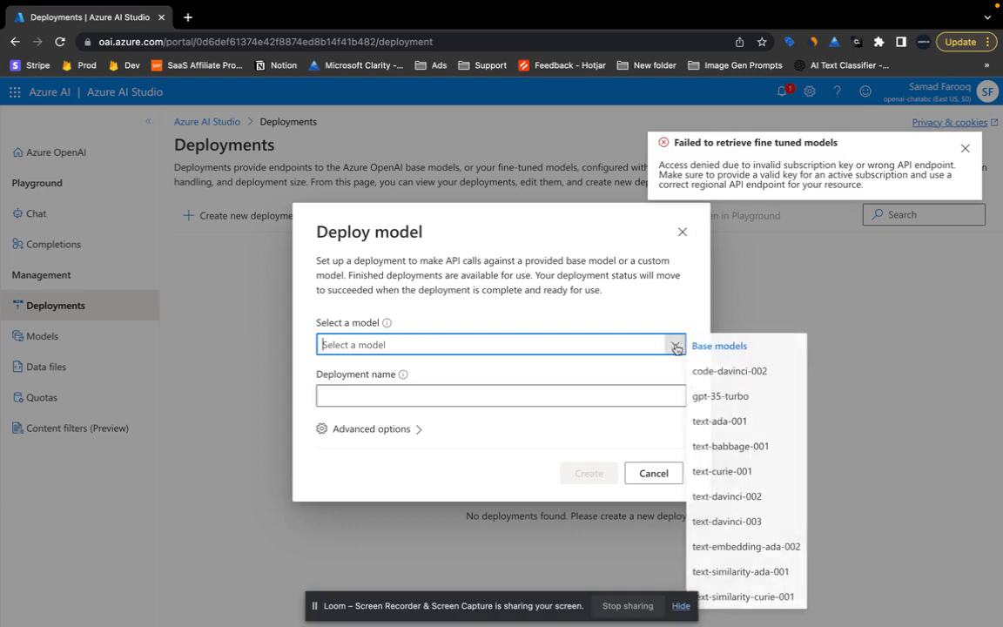
pyautogui.click(720, 396)
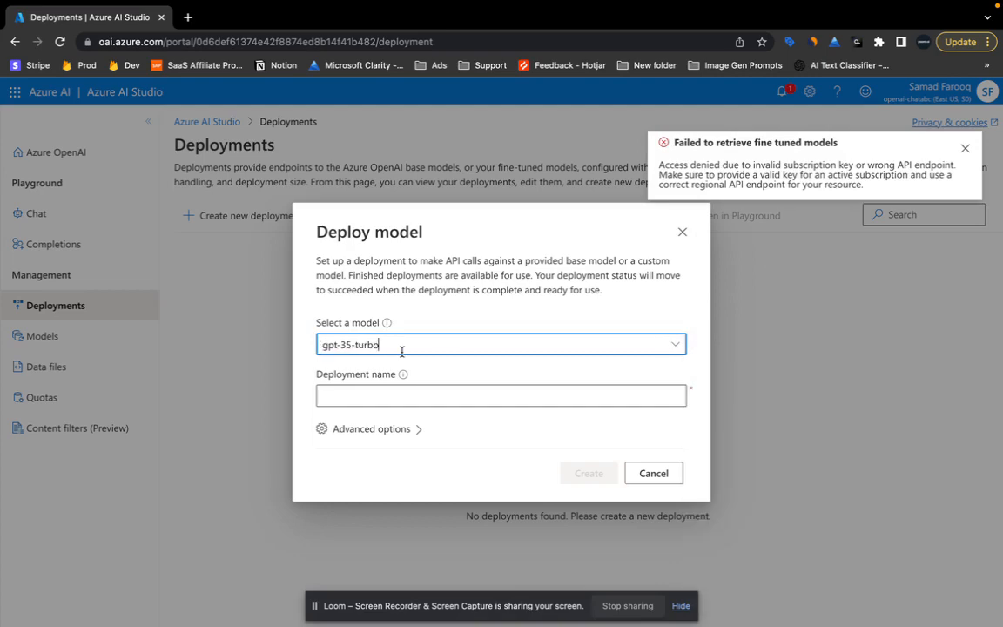
pyautogui.hotkey('ctrl', 'Right')
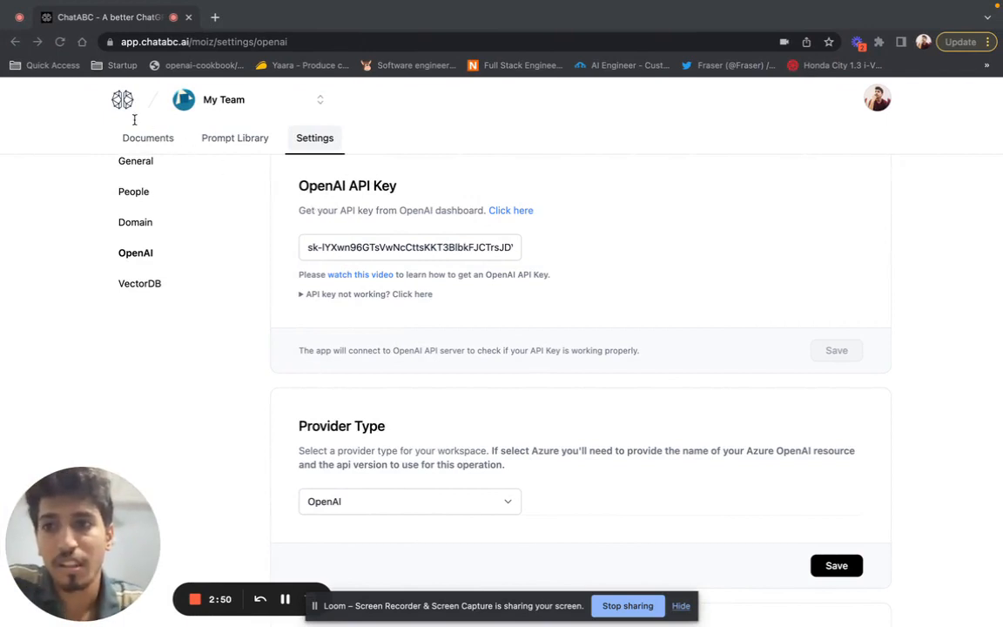
pyautogui.scroll(3, 239, 258)
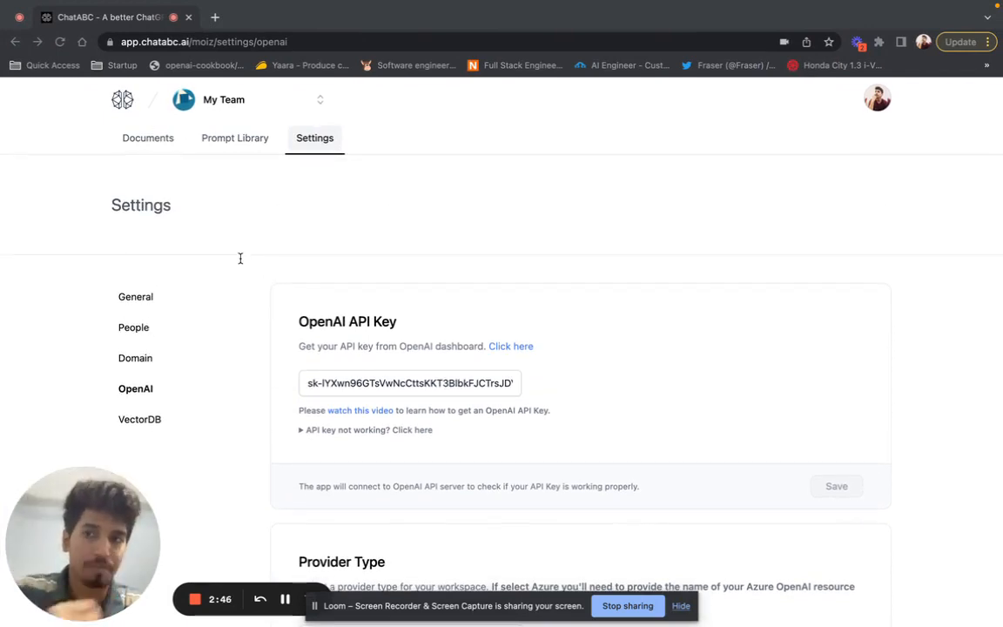
pyautogui.hotkey('ctrl', 'Left')
# Name the deployment gpt-35-turbo, matching the model name, and create it
pyautogui.tripleClick(362, 342)
pyautogui.hotkey('ctrl', 'c')
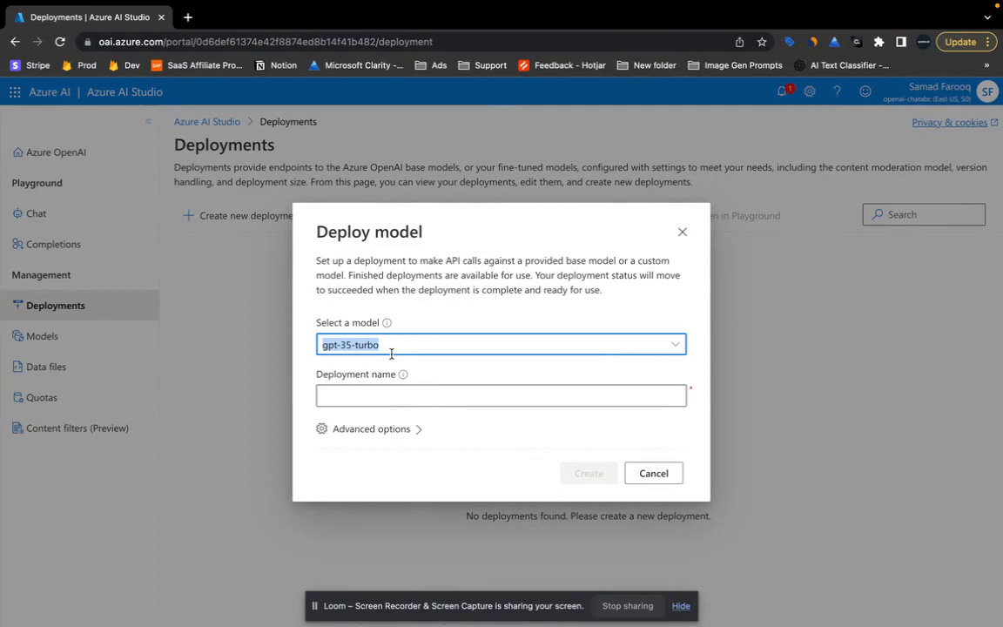
pyautogui.click(378, 395)
pyautogui.hotkey('ctrl', 'v')
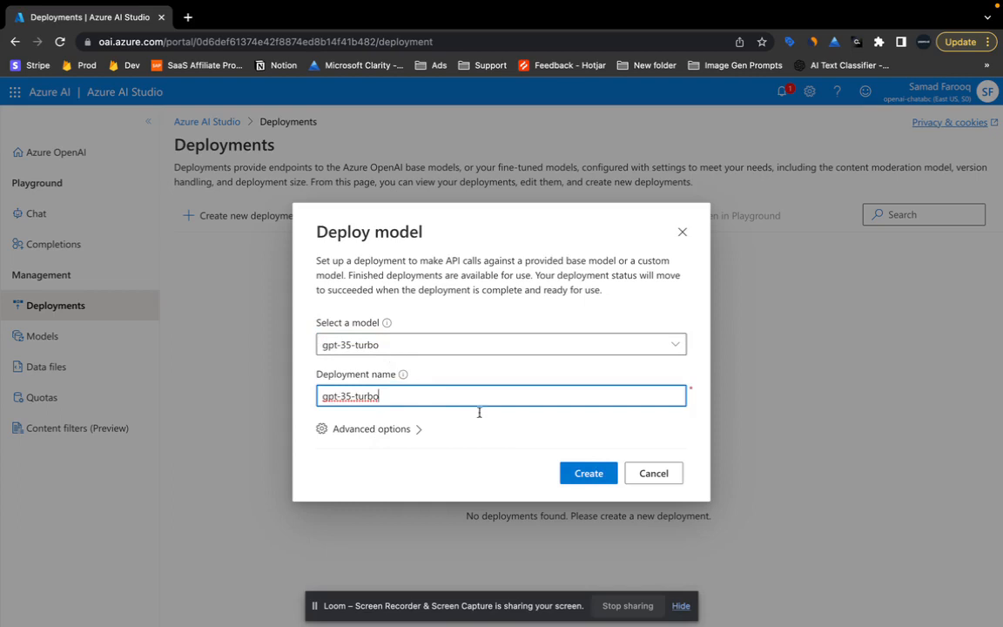
pyautogui.click(370, 345)
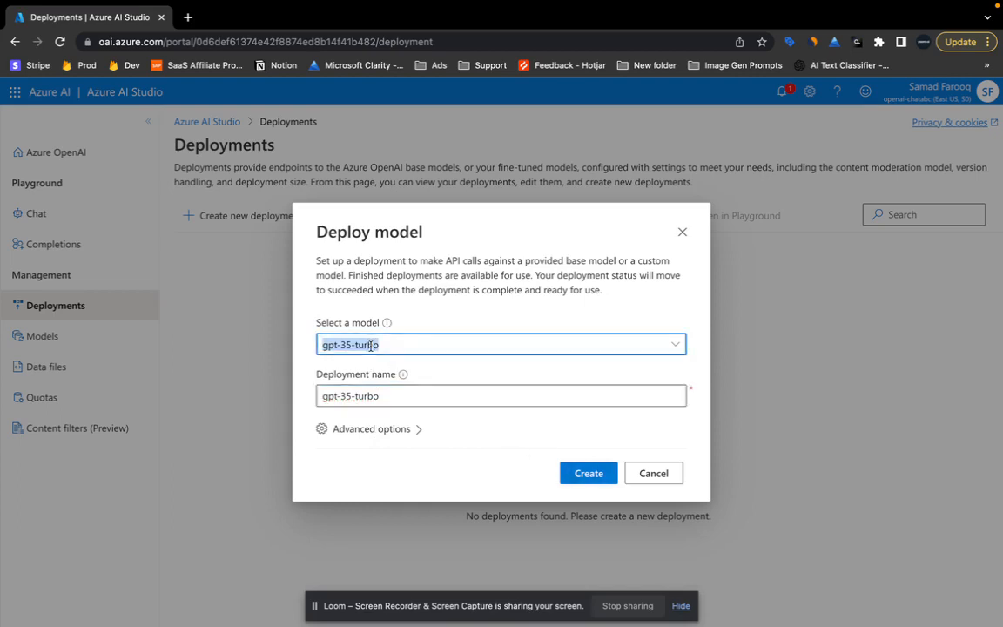
pyautogui.click(388, 395)
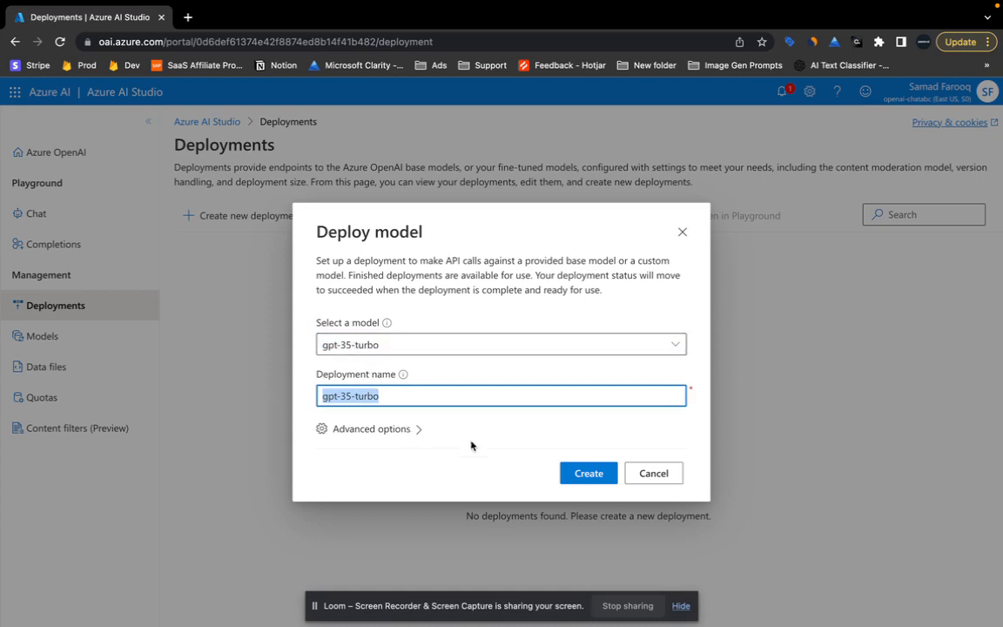
pyautogui.click(576, 475)
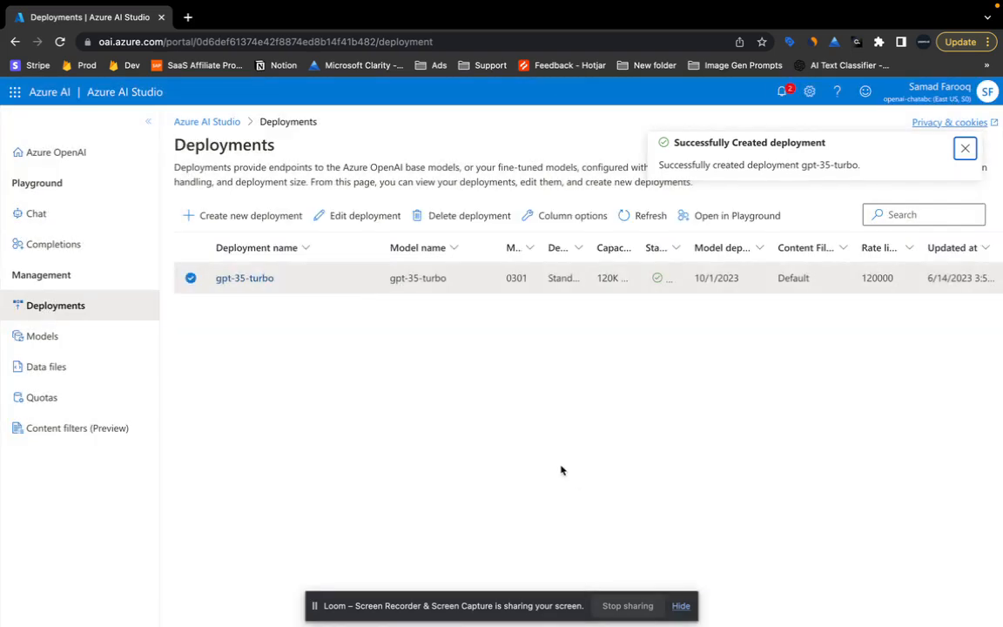
# Open the gpt-35-turbo deployment in the chat playground and display its sample code
pyautogui.click(249, 278)
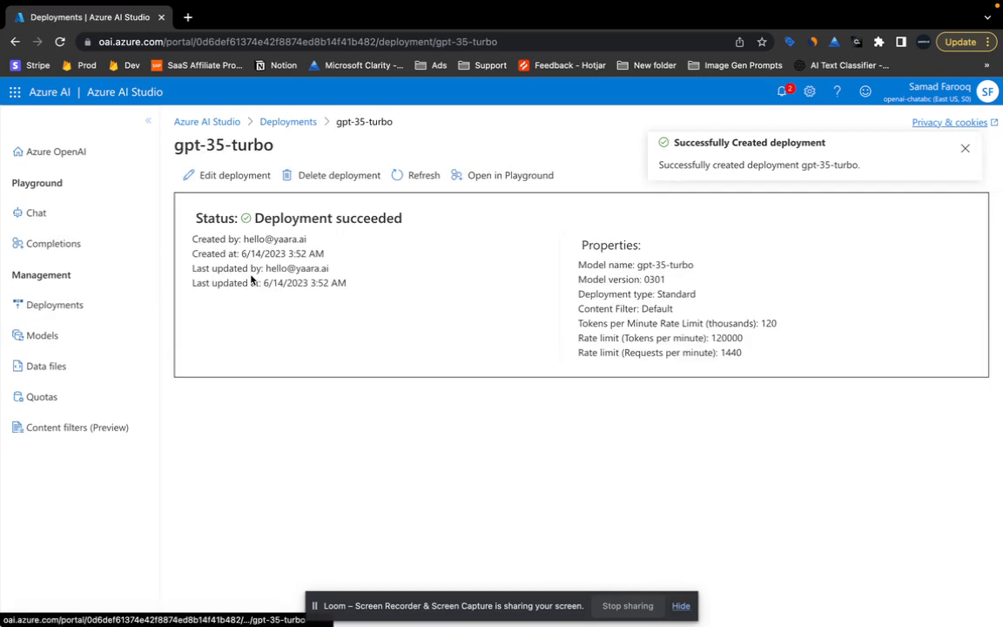
pyautogui.click(501, 169)
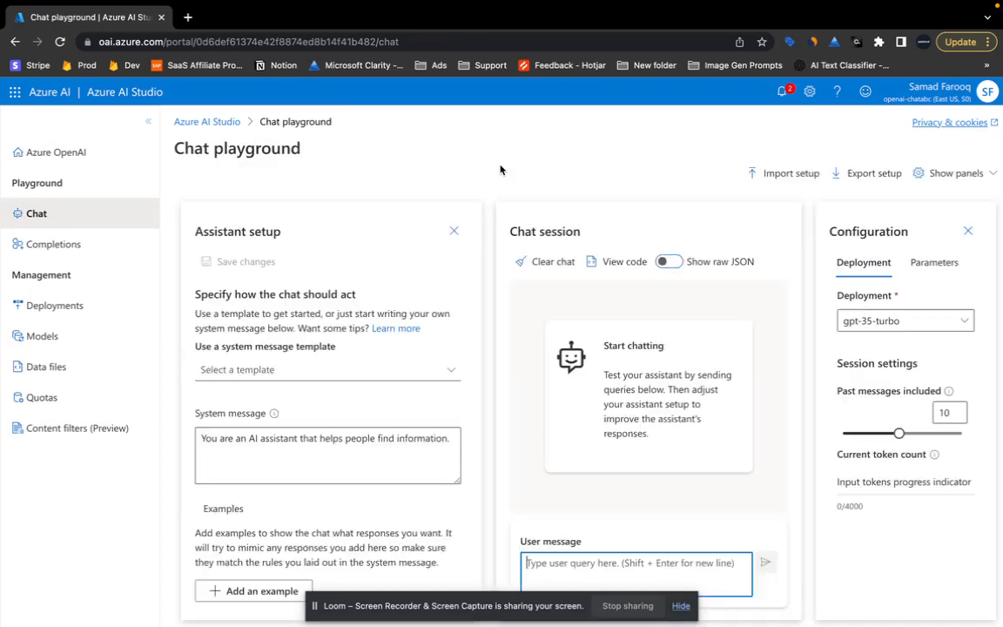
pyautogui.click(617, 261)
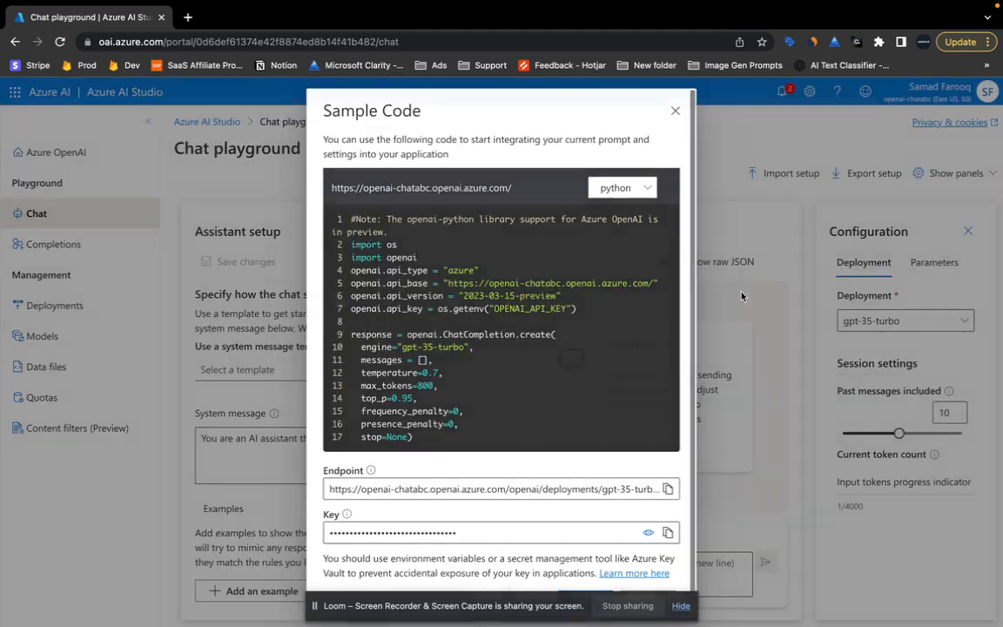
pyautogui.press('Escape')
pyautogui.click(617, 261)
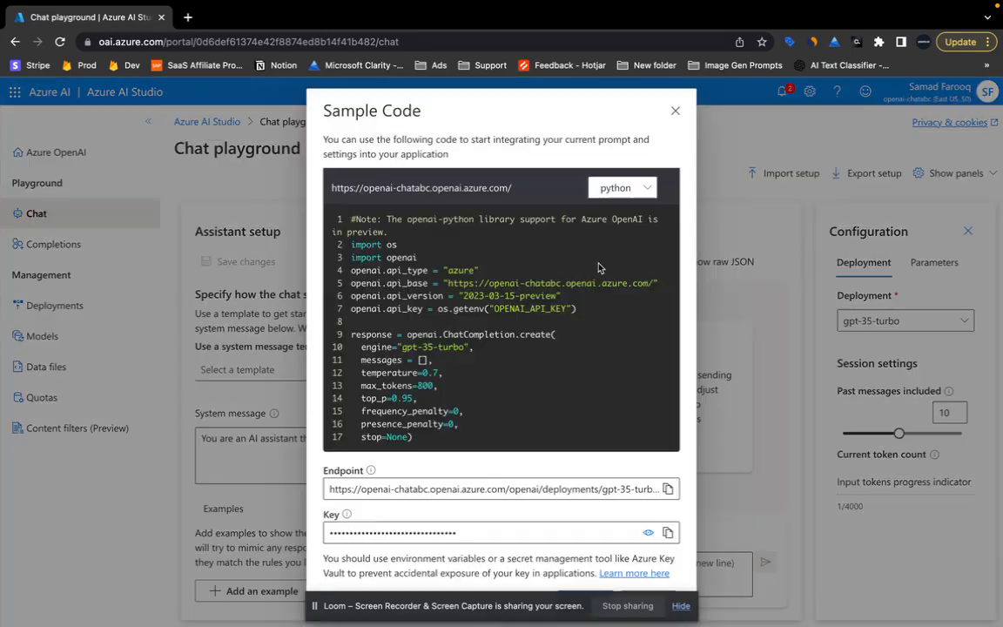
# Copy the resource's base URL from the sample code and return to the provider type setting in ChatABC
pyautogui.doubleClick(461, 284)
pyautogui.moveTo(461, 284); pyautogui.dragTo(649, 283)
pyautogui.press('super+c')
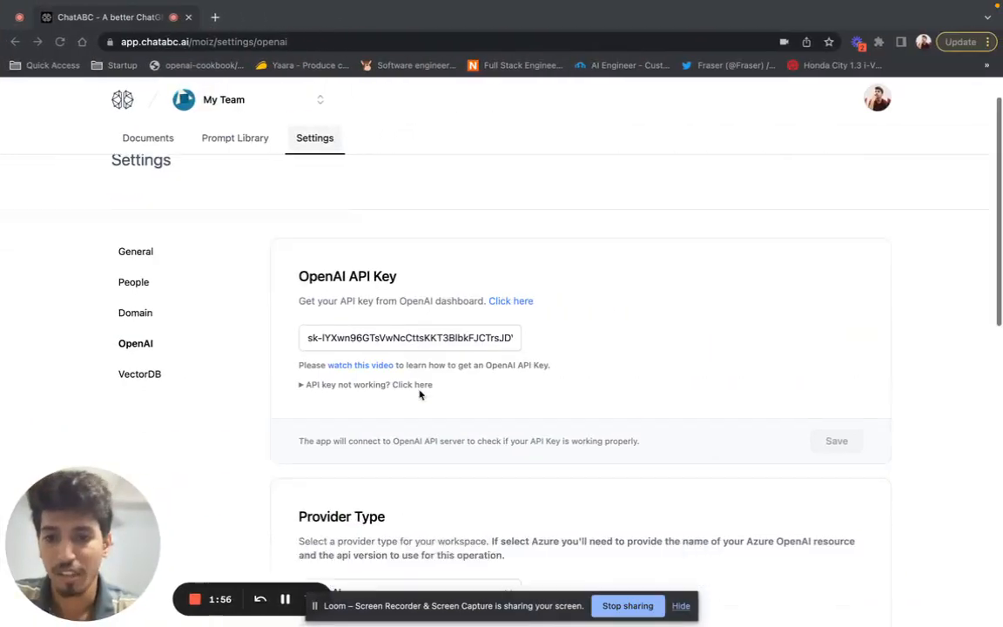
pyautogui.scroll(-10, 419, 395)
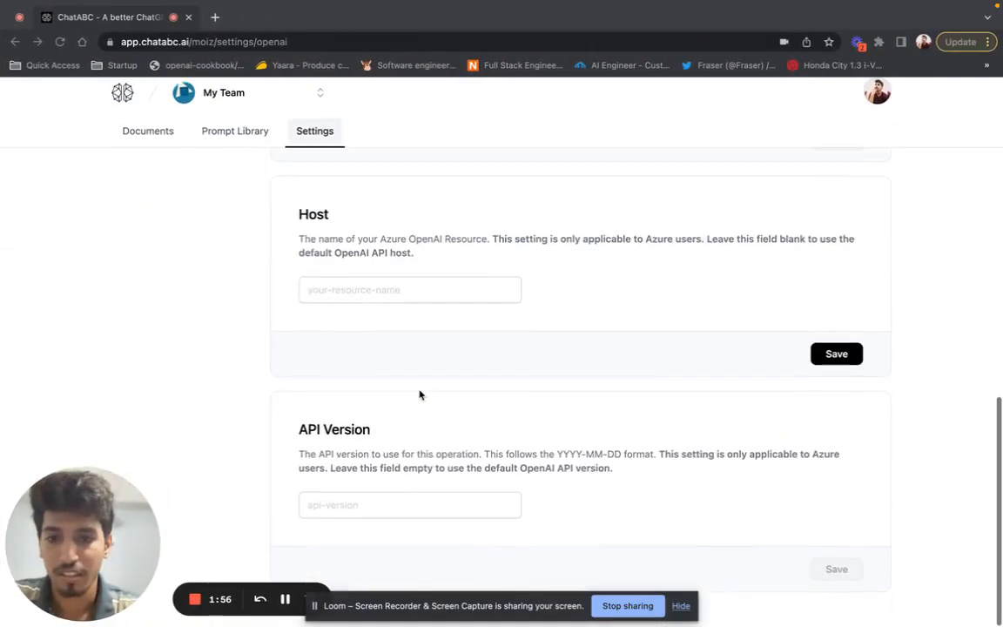
pyautogui.scroll(5, 441, 376)
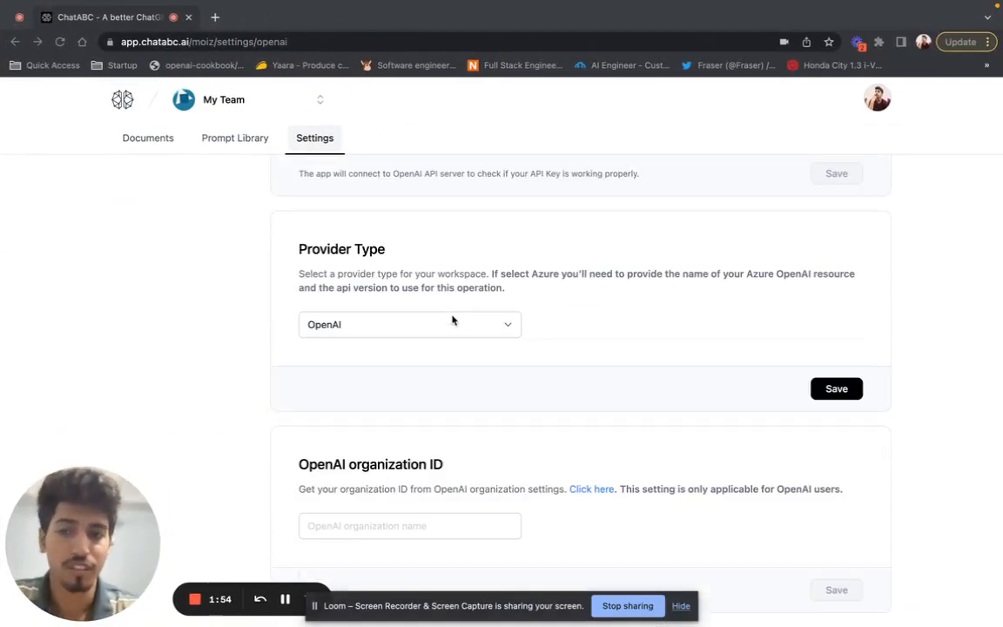
# Set the workspace's provider type to Azure and save it
pyautogui.scroll(4, 318, 293)
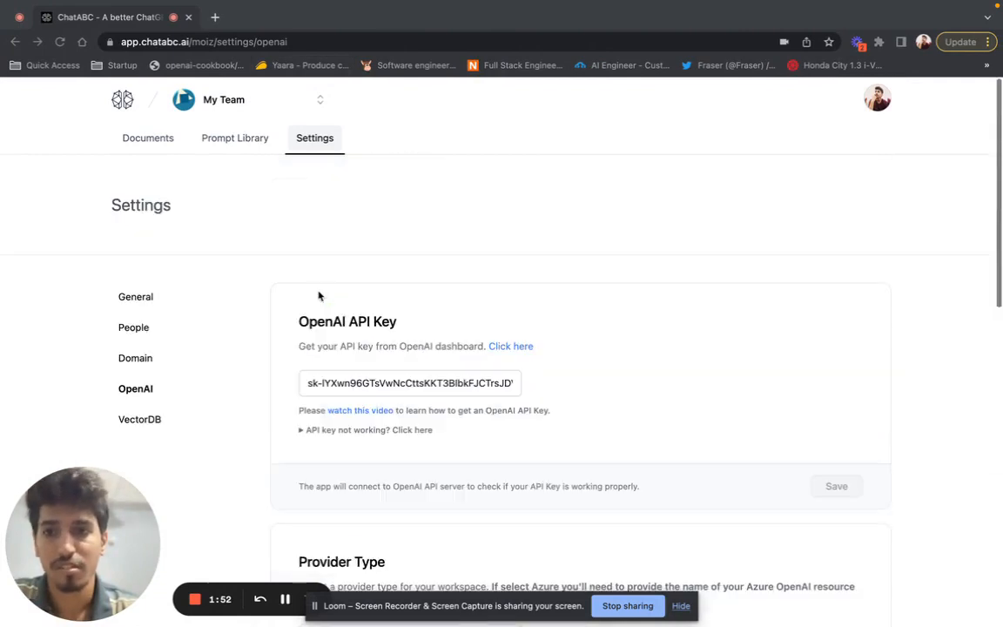
pyautogui.scroll(-3, 268, 413)
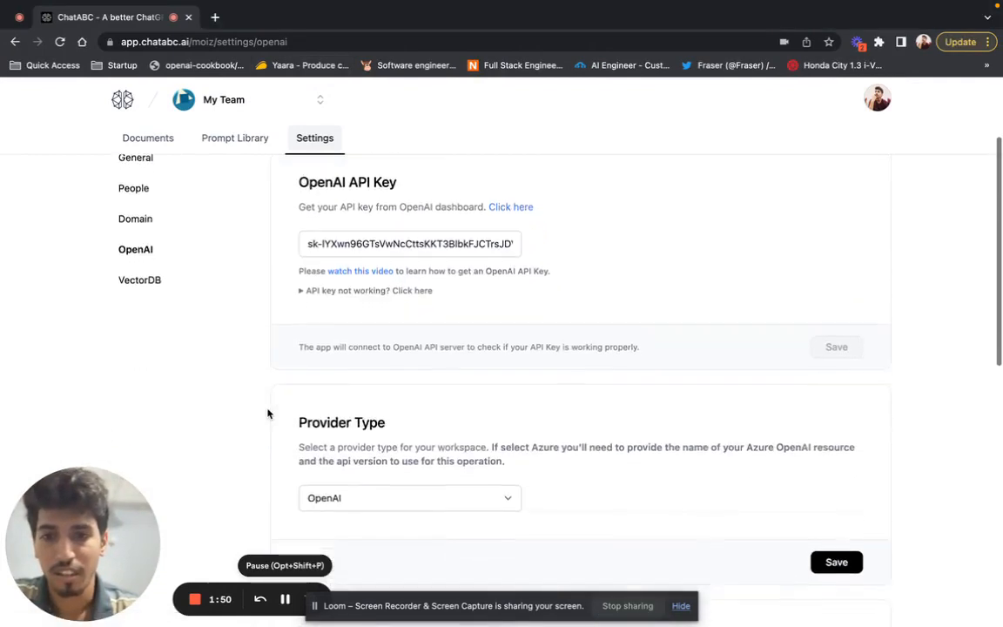
pyautogui.click(344, 374)
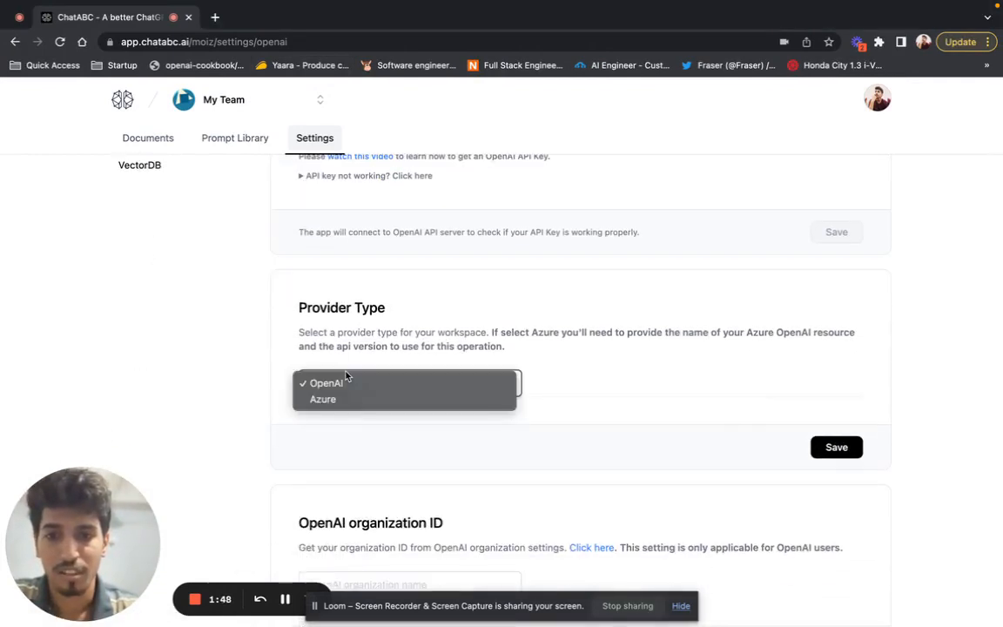
pyautogui.click(351, 400)
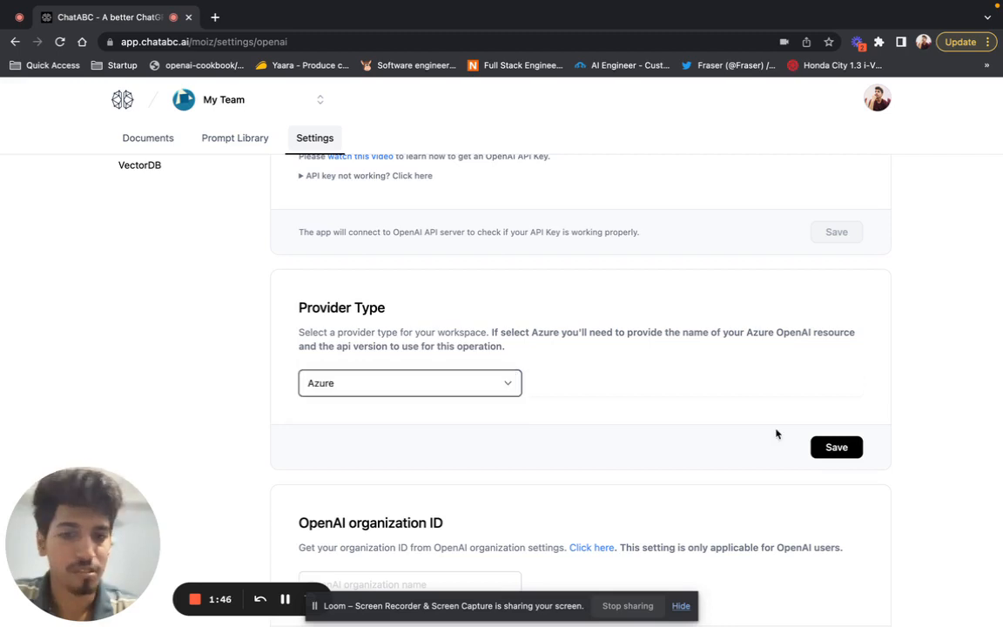
pyautogui.click(835, 445)
pyautogui.scroll(-3, 509, 446)
pyautogui.scroll(-2, 508, 446)
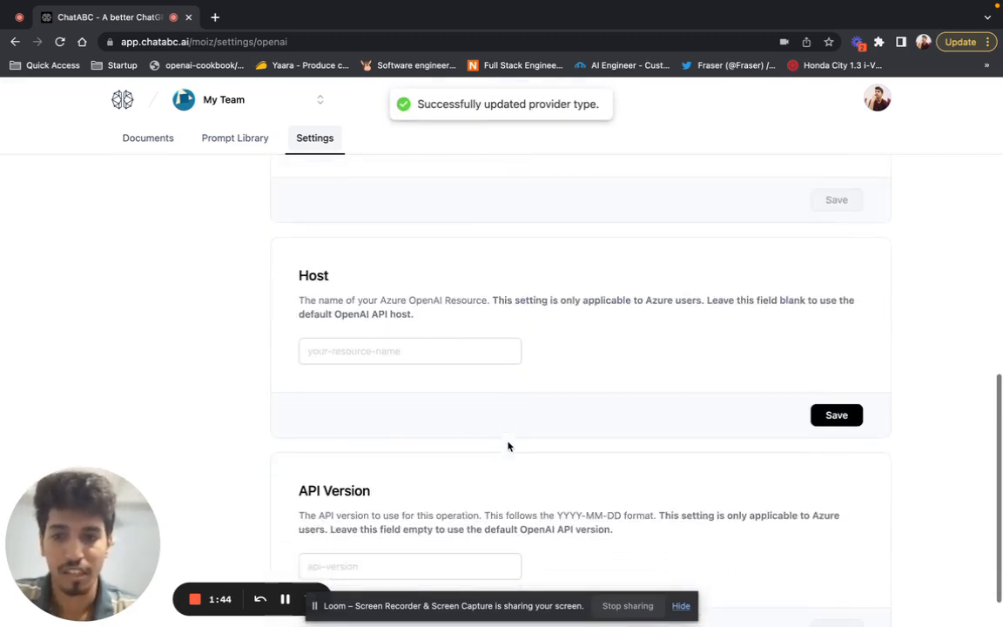
pyautogui.click(425, 352)
pyautogui.press('super+v')
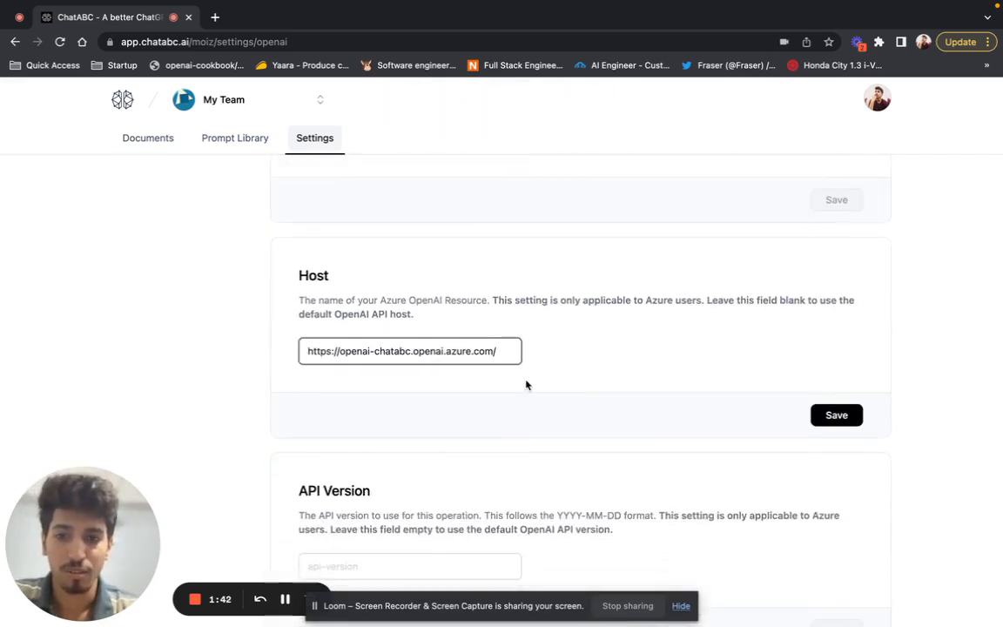
pyautogui.click(836, 416)
# Copy the API version 2023-03-15-preview from the Azure sample code into ChatABC's API Version setting and save it
pyautogui.hotkey('ctrl', 'Left')
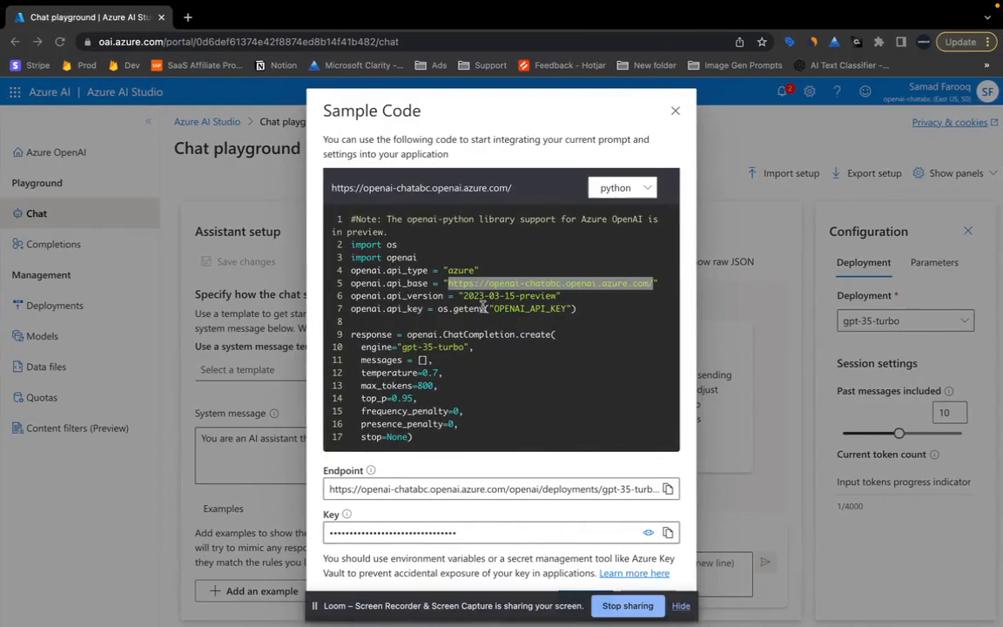
pyautogui.moveTo(479, 299); pyautogui.dragTo(529, 297)
pyautogui.press('super+c')
pyautogui.hotkey('ctrl', 'Right')
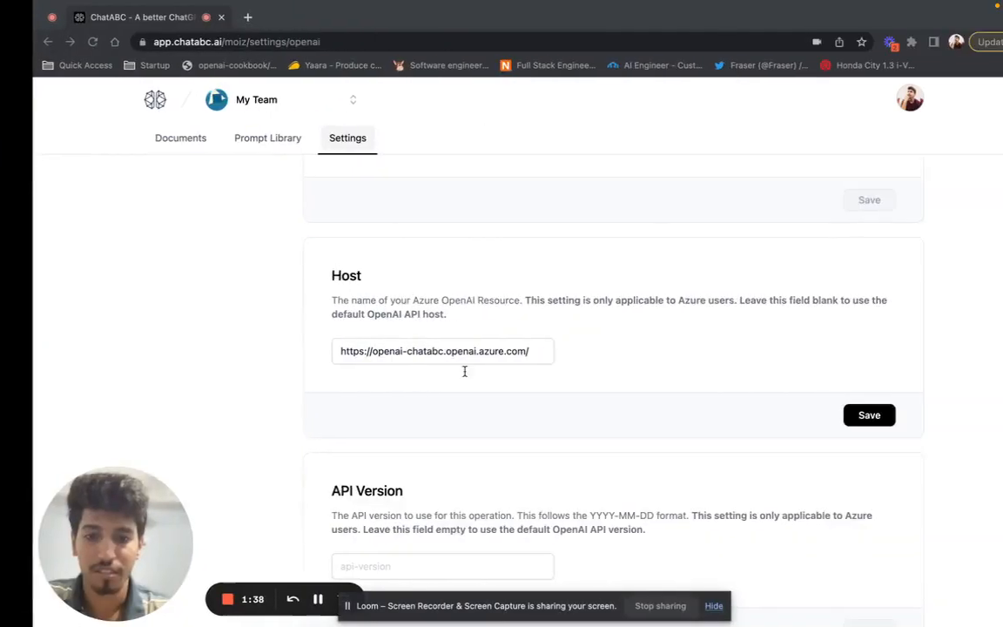
pyautogui.scroll(-1, 426, 444)
pyautogui.click(414, 505)
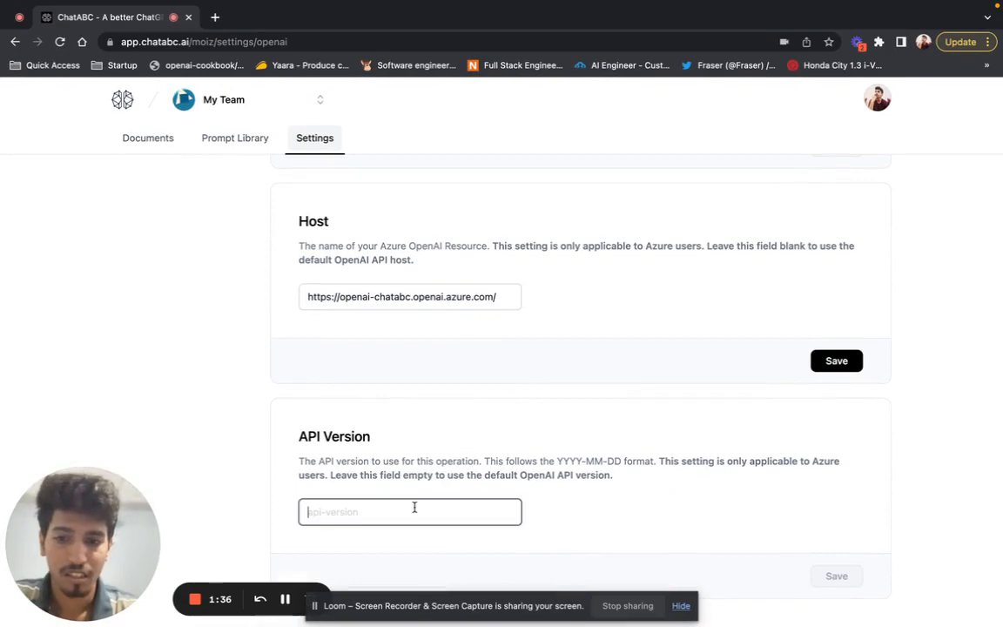
pyautogui.press('super+v')
pyautogui.click(834, 576)
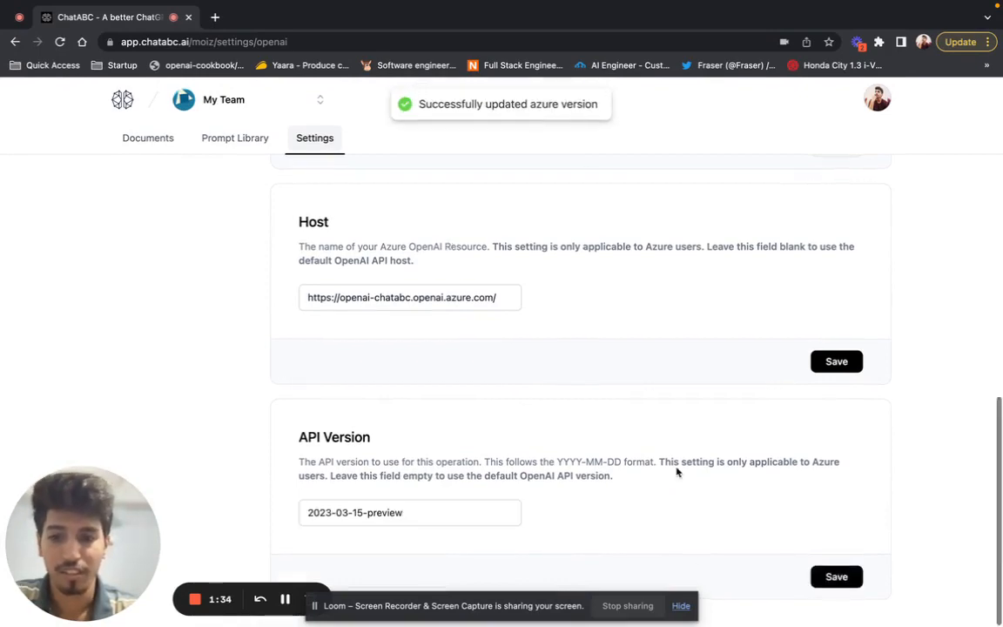
# Return to the Azure chat playground, close the sample code and send the test message "hey" to the gpt-35-turbo deployment
pyautogui.scroll(-5, 677, 471)
pyautogui.scroll(2, 676, 471)
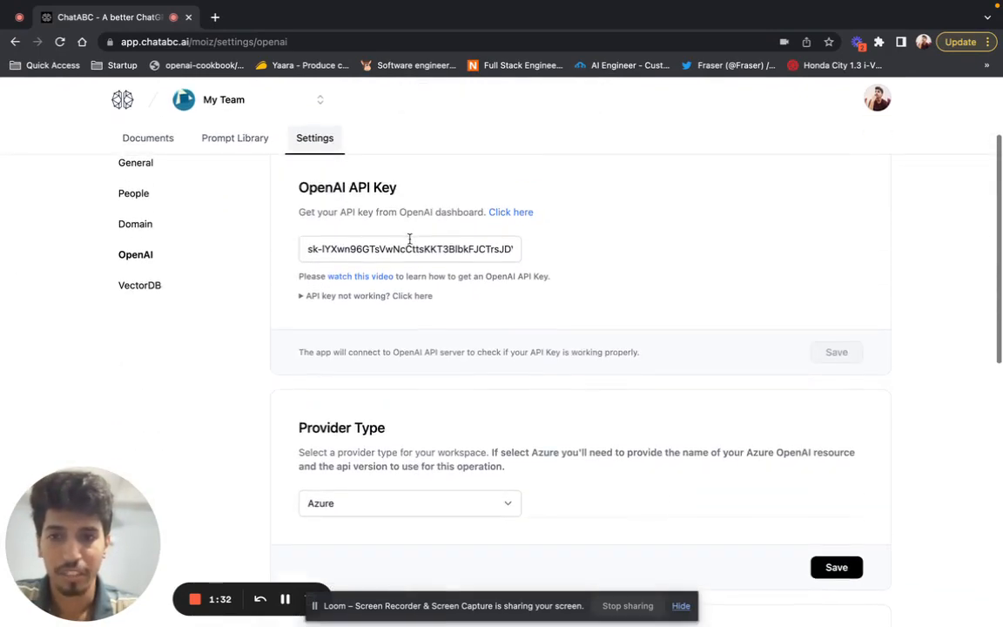
pyautogui.hotkey('ctrl', 'Left')
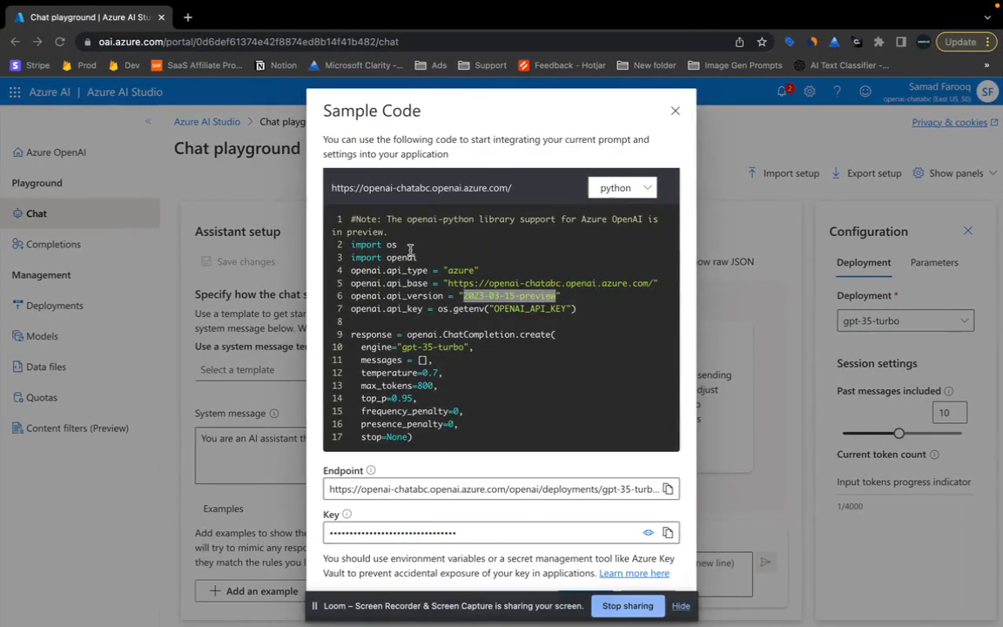
pyautogui.click(674, 111)
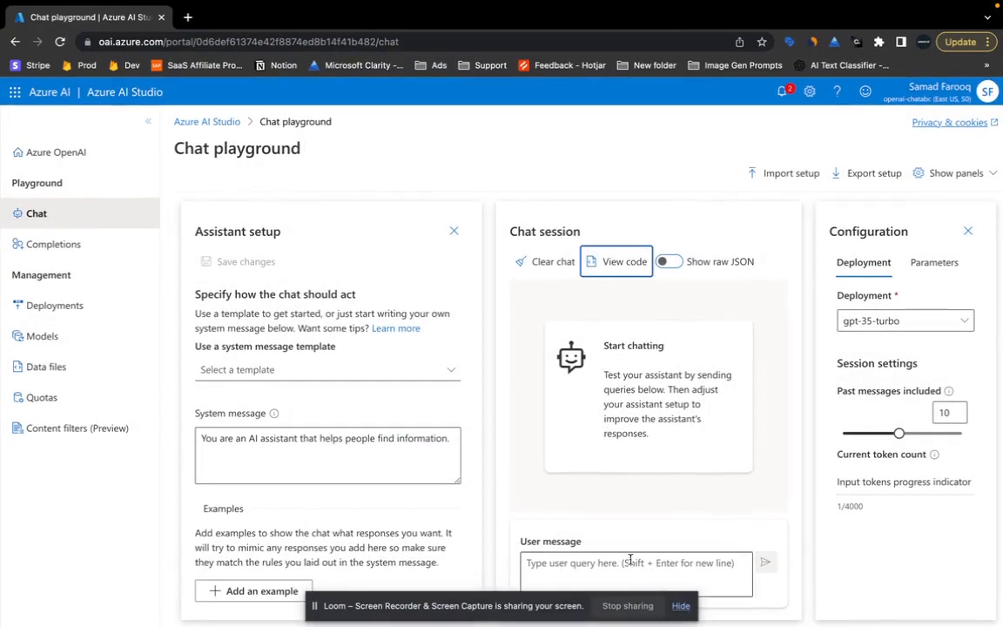
pyautogui.click(633, 562)
pyautogui.write('hey')
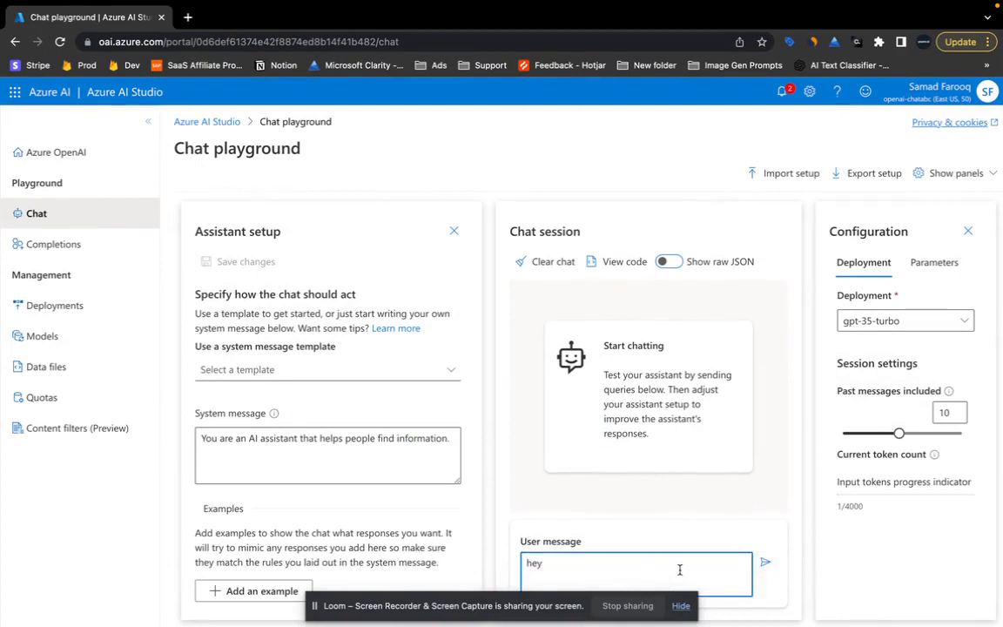
pyautogui.click(762, 566)
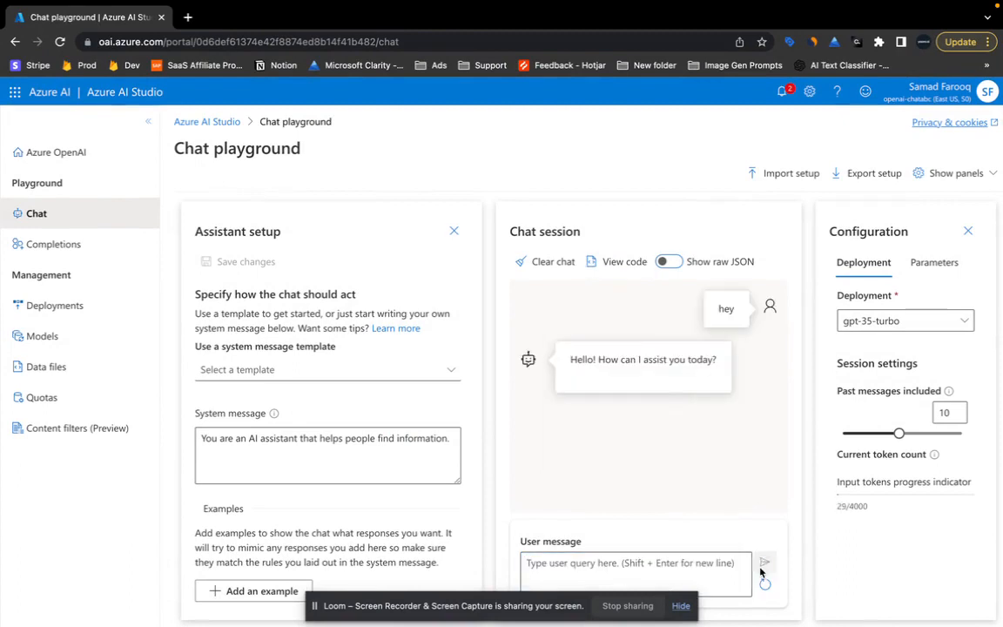
# Open the keys and endpoint of the openai-chatabc resource at portal.azure.com and copy Key 1
pyautogui.click(197, 123)
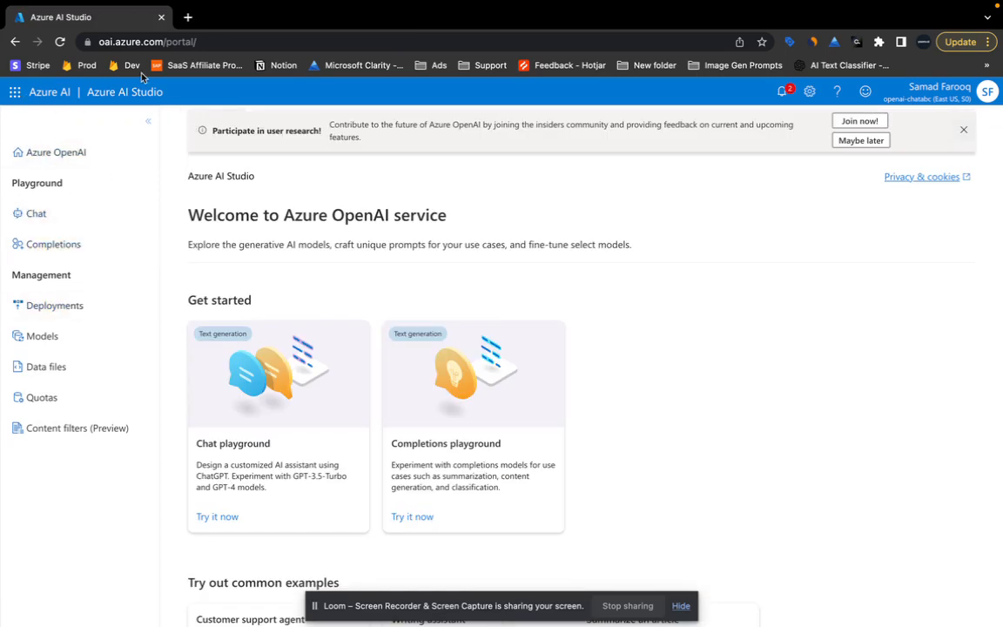
pyautogui.click(177, 39)
pyautogui.write('por')
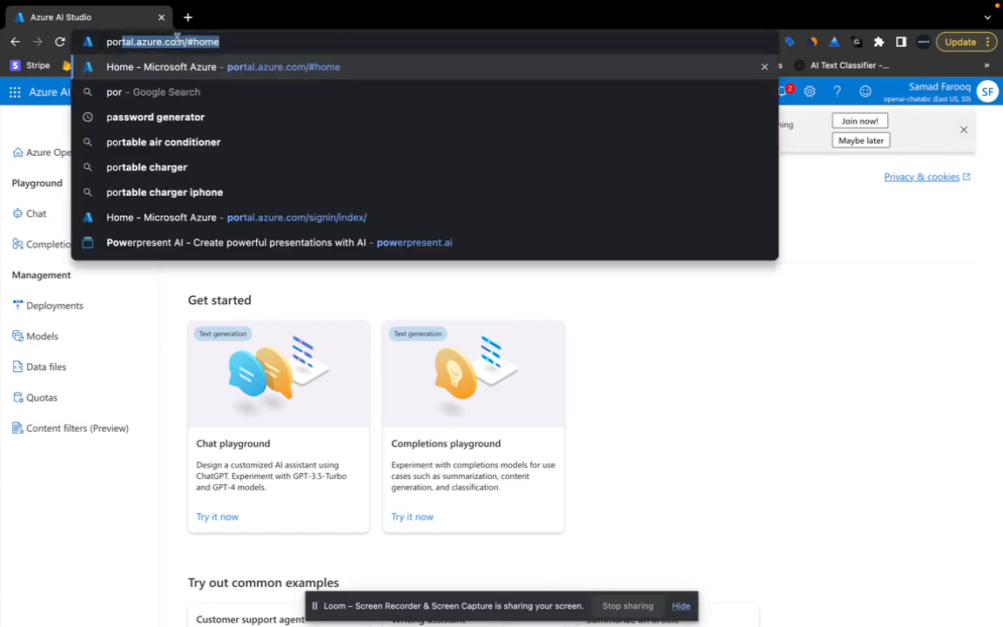
pyautogui.press('Return')
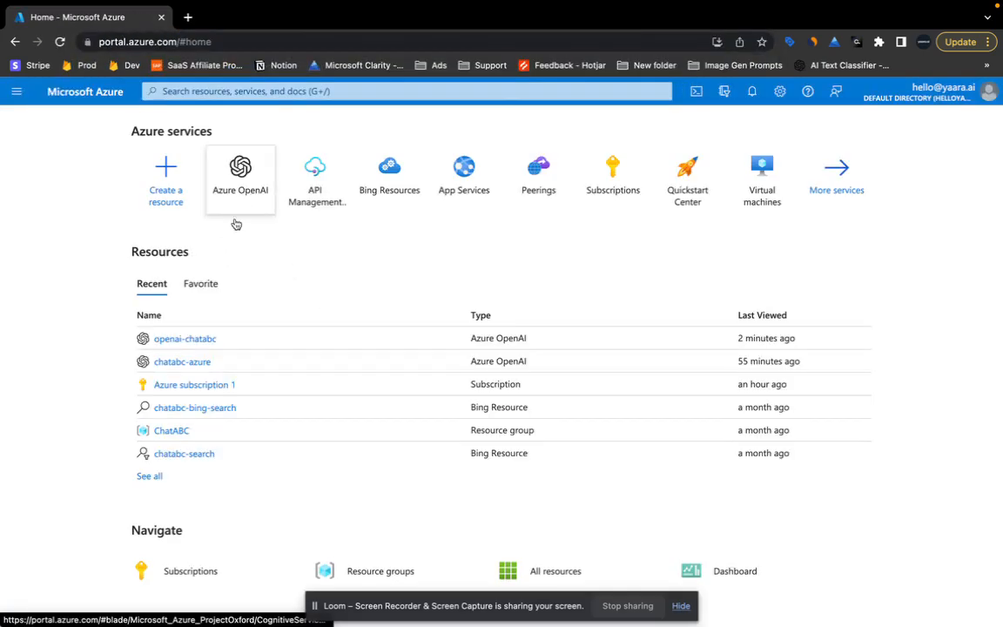
pyautogui.click(200, 340)
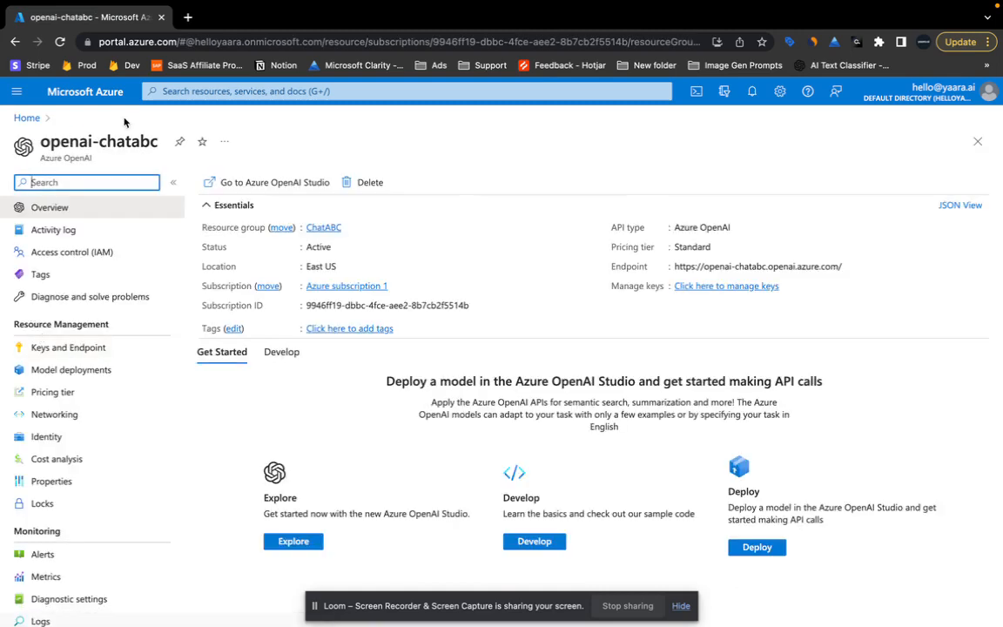
pyautogui.click(63, 350)
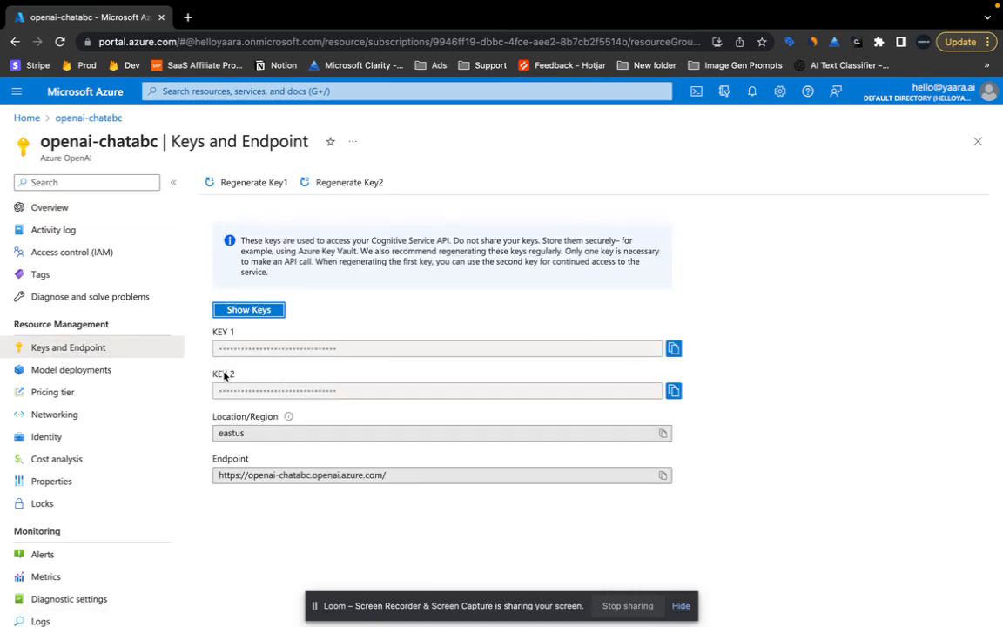
pyautogui.click(673, 348)
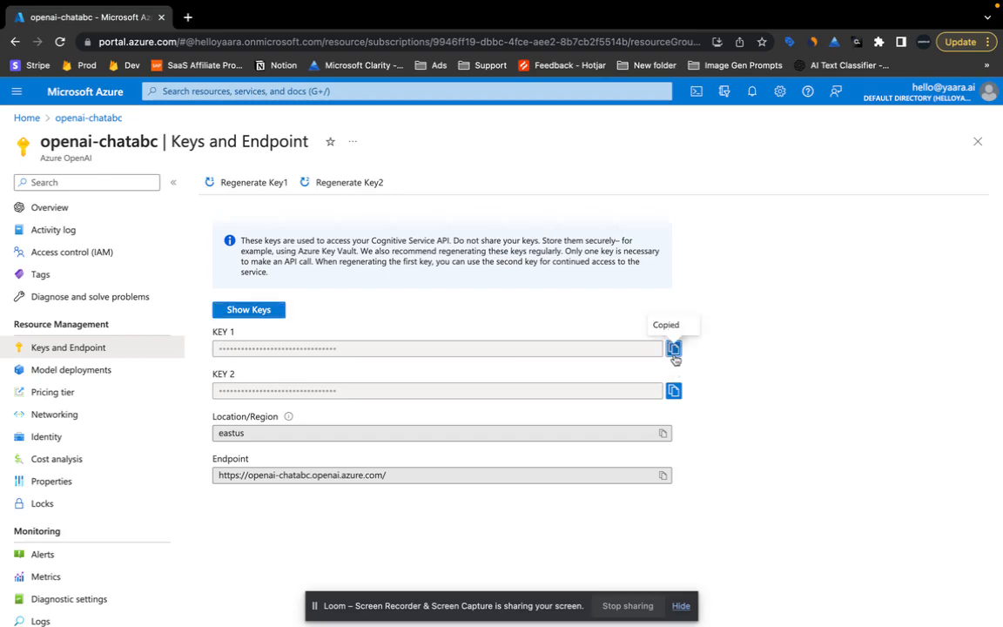
# Replace the OpenAI API key in the ChatABC settings with the copied Azure key and save it
pyautogui.hotkey('ctrl', 'Right')
pyautogui.scroll(3, 429, 427)
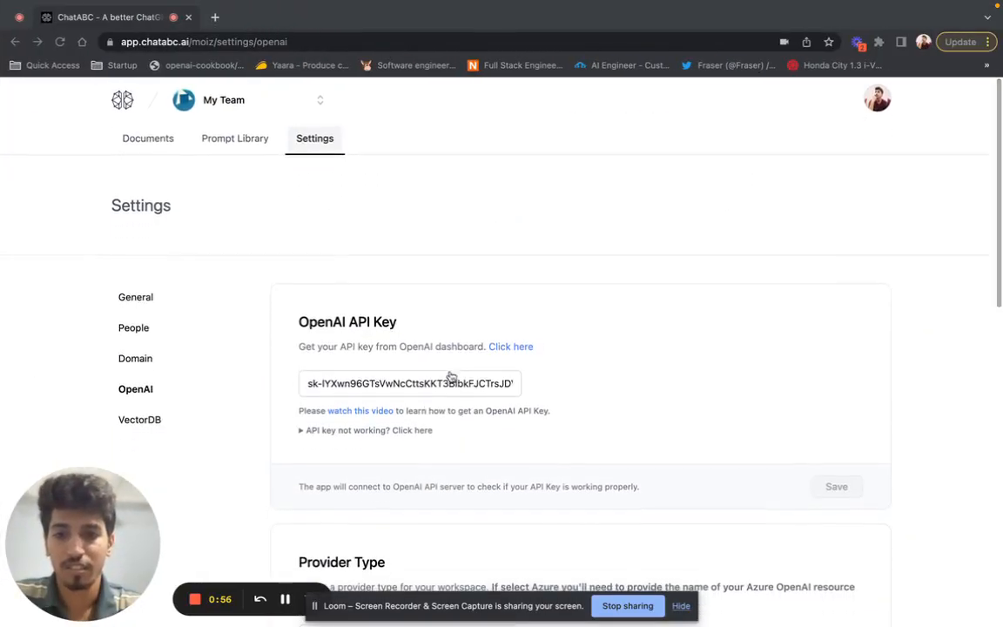
pyautogui.doubleClick(448, 380)
pyautogui.hotkey('ctrl', 'a')
pyautogui.hotkey('ctrl', 'v')
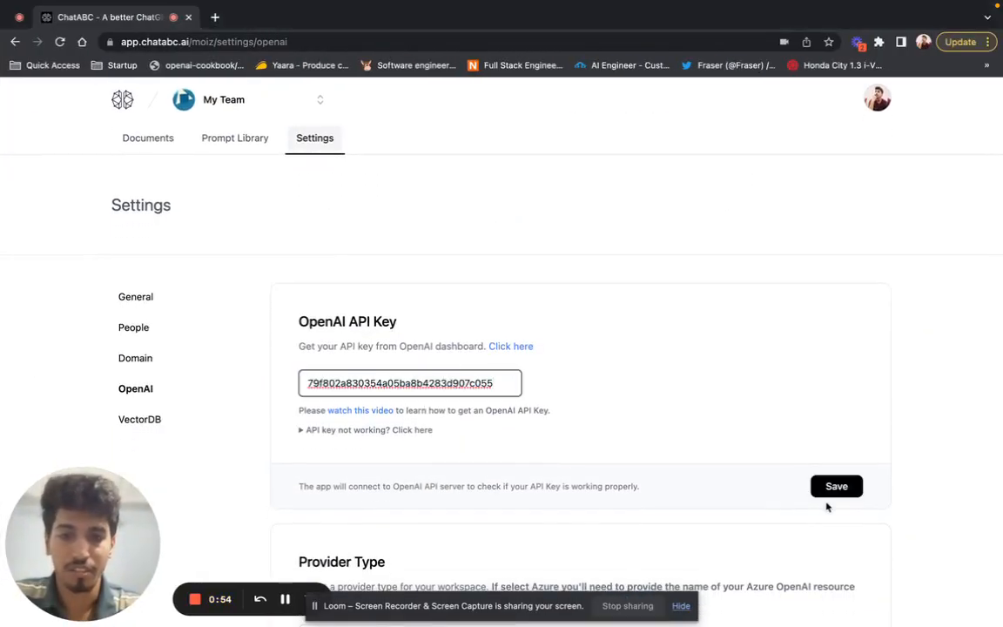
pyautogui.click(846, 490)
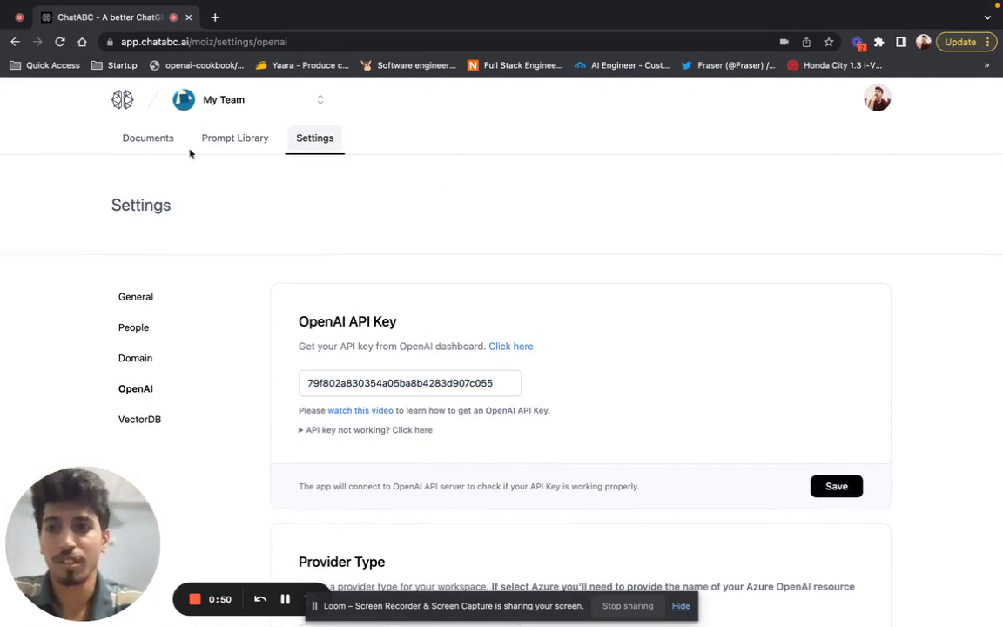
# Visit the My Team workspace chat from the workspace list and close the ChatABC admin page
pyautogui.click(126, 102)
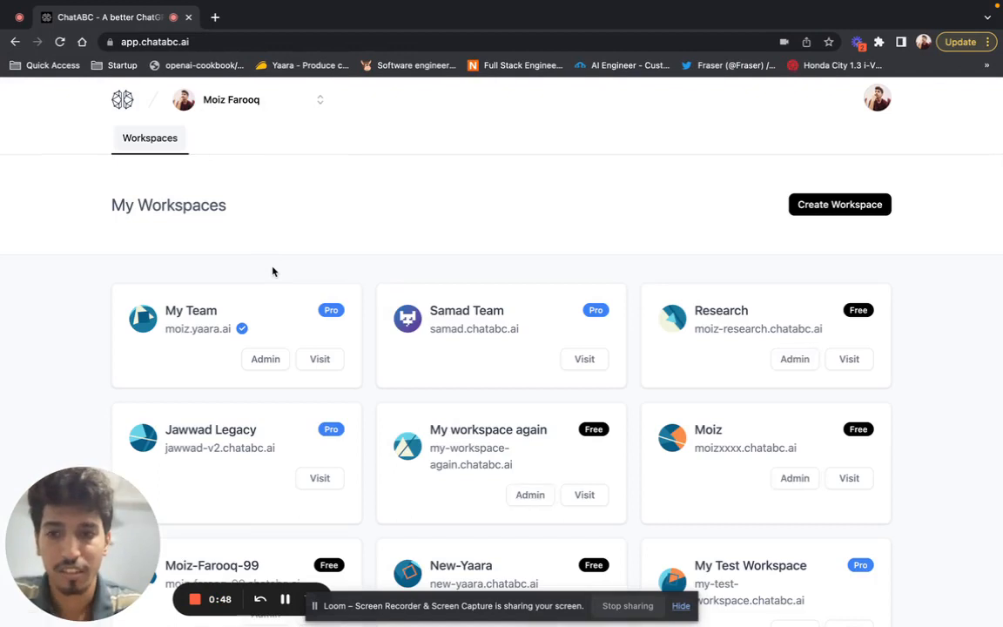
pyautogui.click(318, 355)
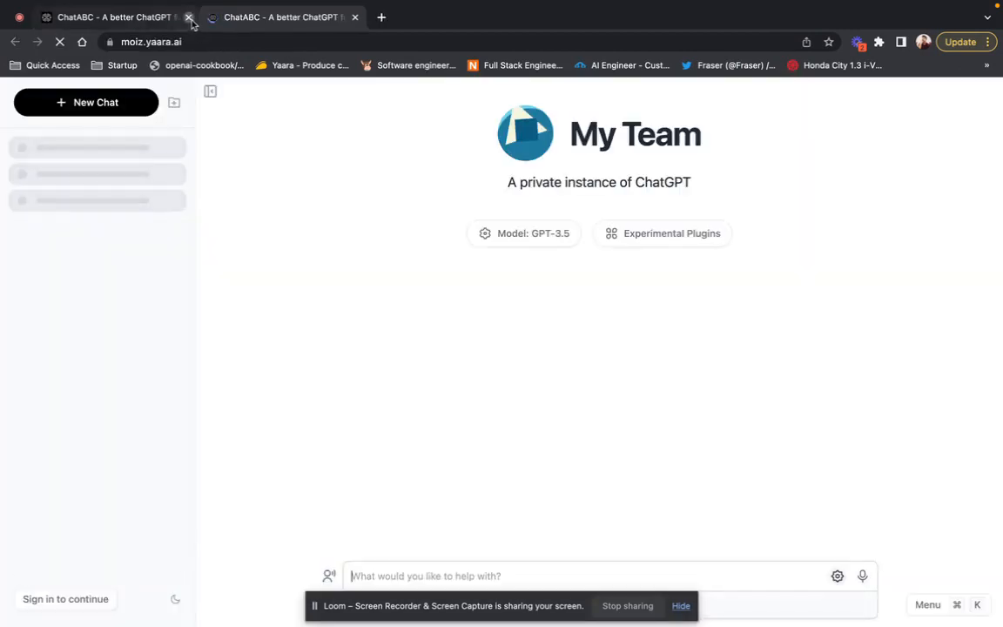
pyautogui.click(188, 16)
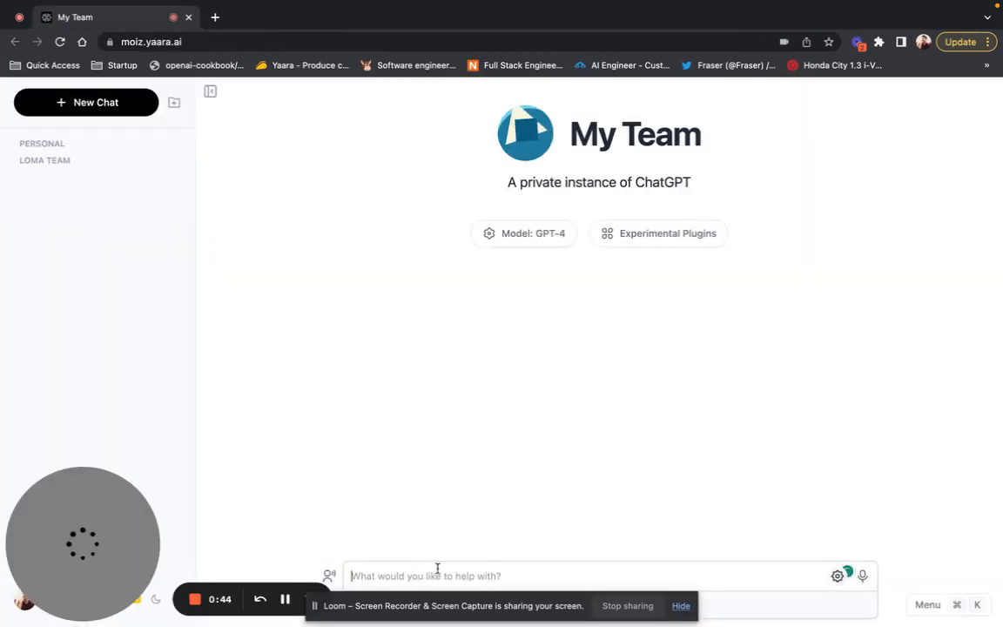
# Set the My Team chat's model to GPT-3.5 and save the model settings
pyautogui.click(557, 233)
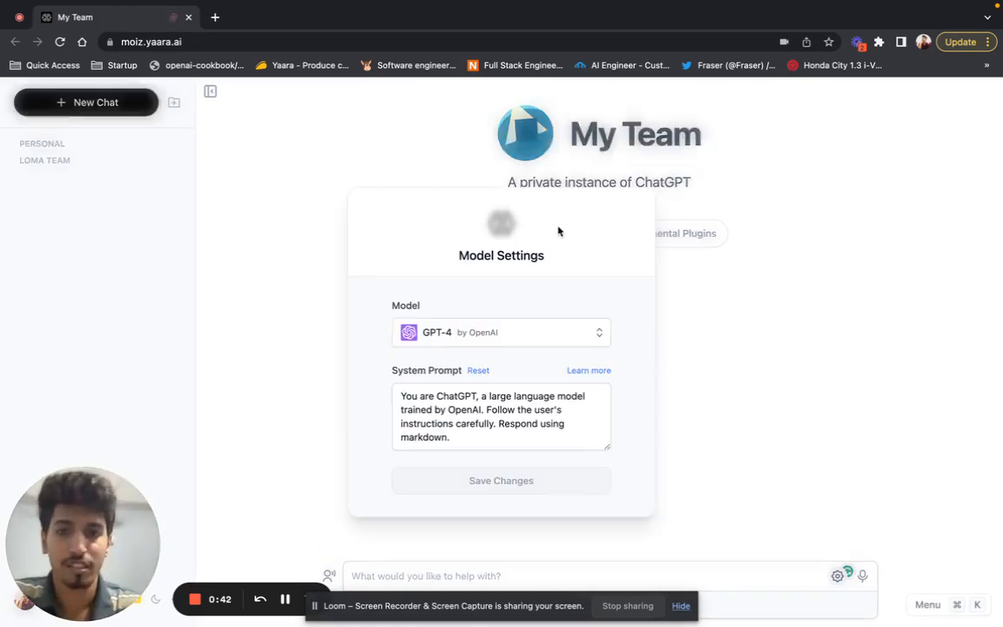
pyautogui.click(504, 338)
pyautogui.click(490, 364)
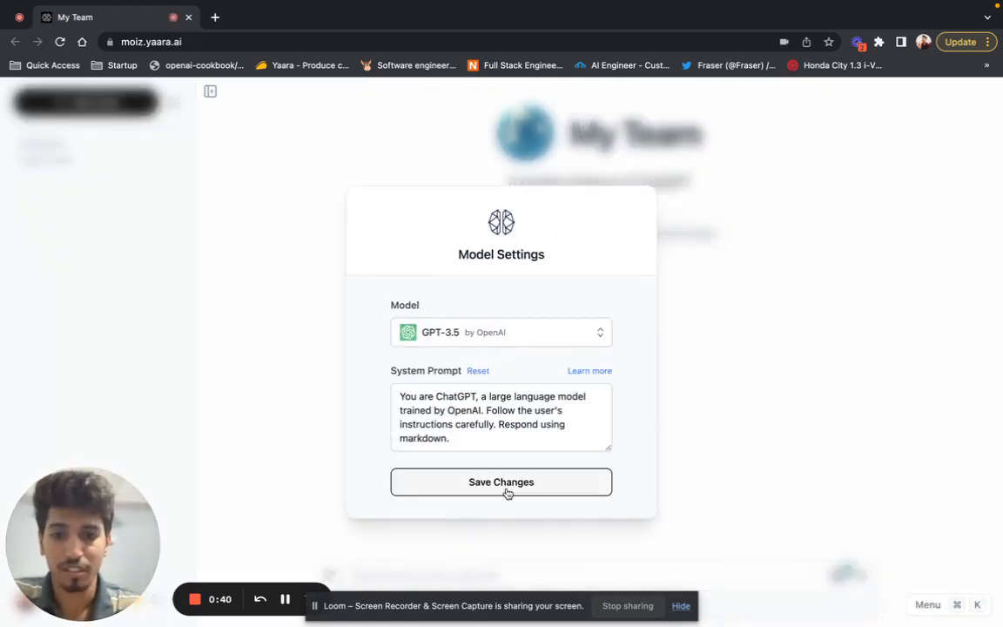
pyautogui.click(508, 483)
# Send the test message "hey" in the reloaded My Team chat and regenerate the reply
pyautogui.click(488, 576)
pyautogui.write('h')
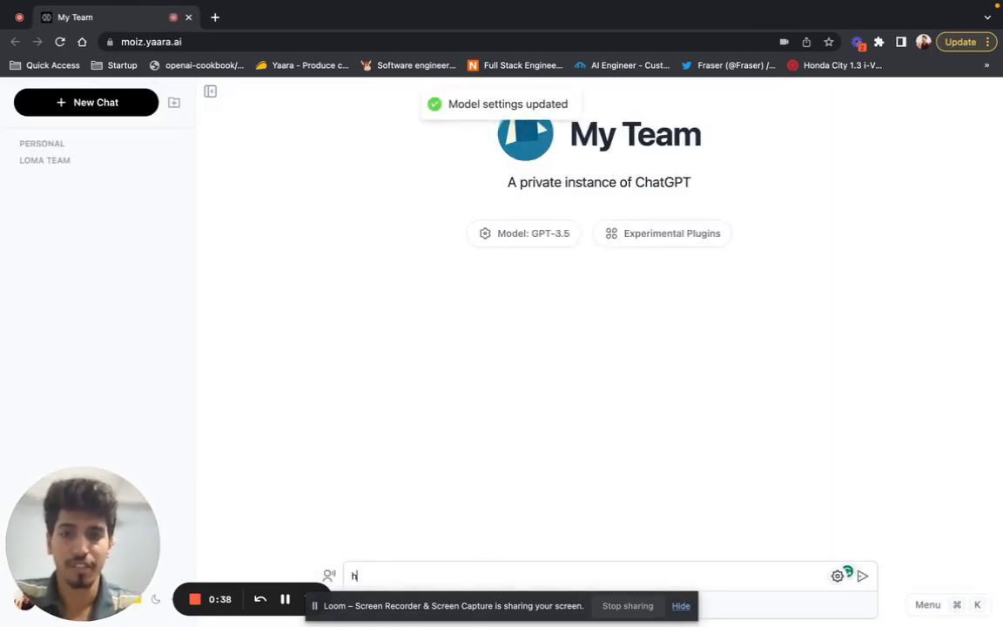
pyautogui.press('super+r')
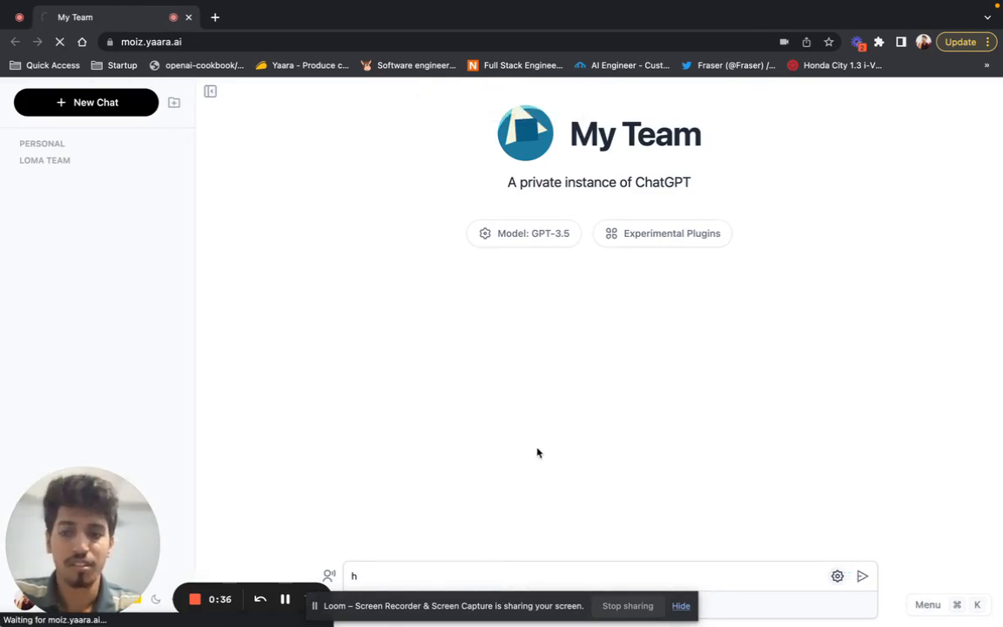
pyautogui.click(472, 574)
pyautogui.write('hey')
pyautogui.press('Return')
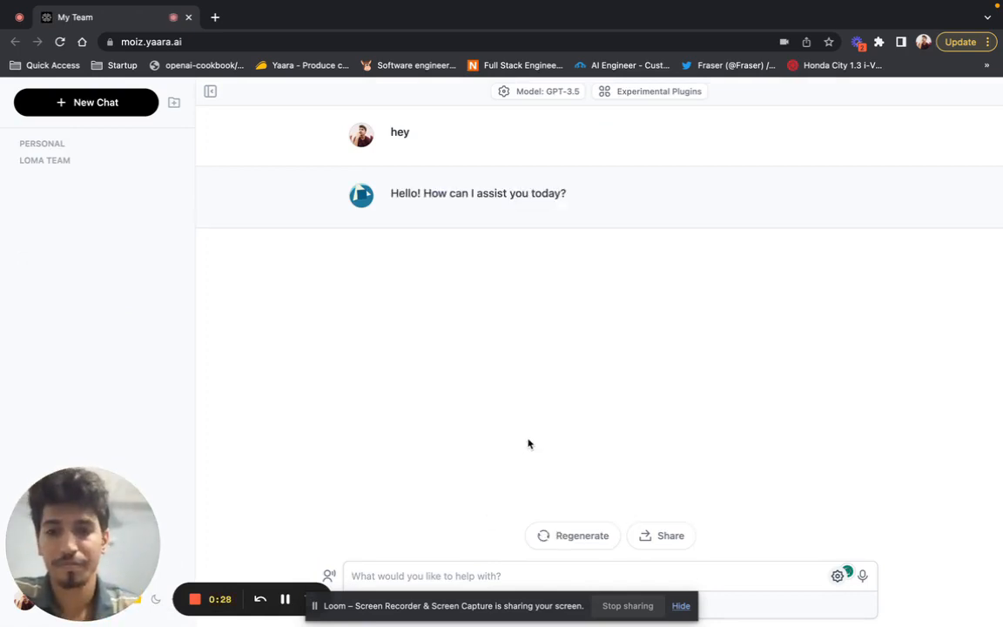
pyautogui.click(564, 535)
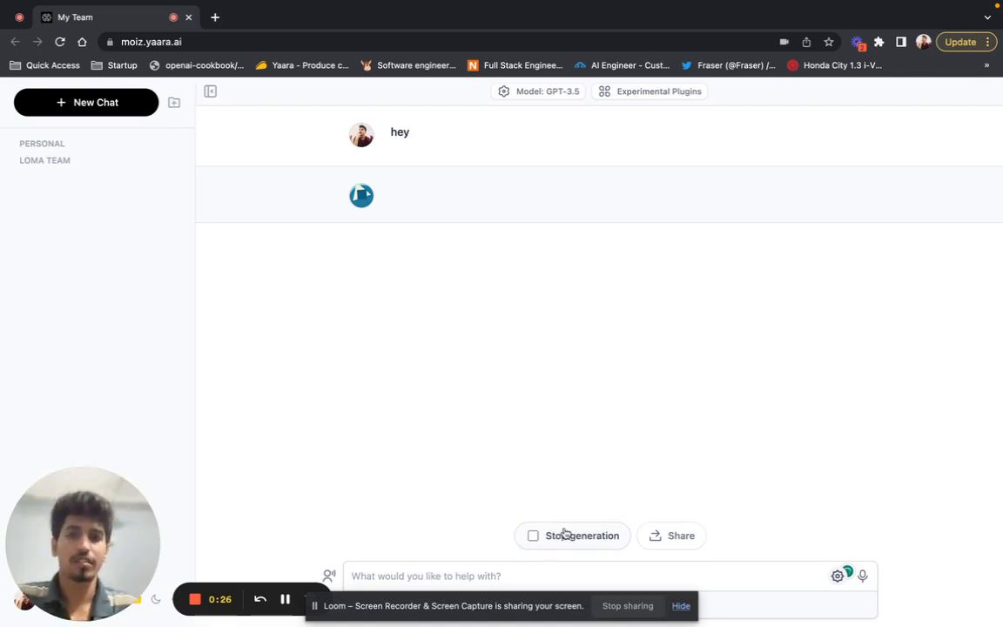